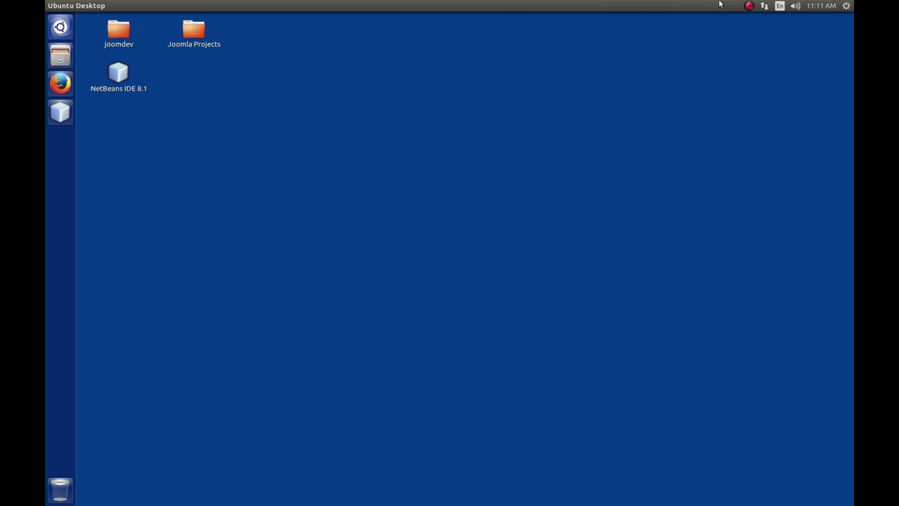
Open a Terminal window on the Ubuntu desktop with Ctrl+Alt+T.
{"action": "key", "text": "ctrl+alt+t"}
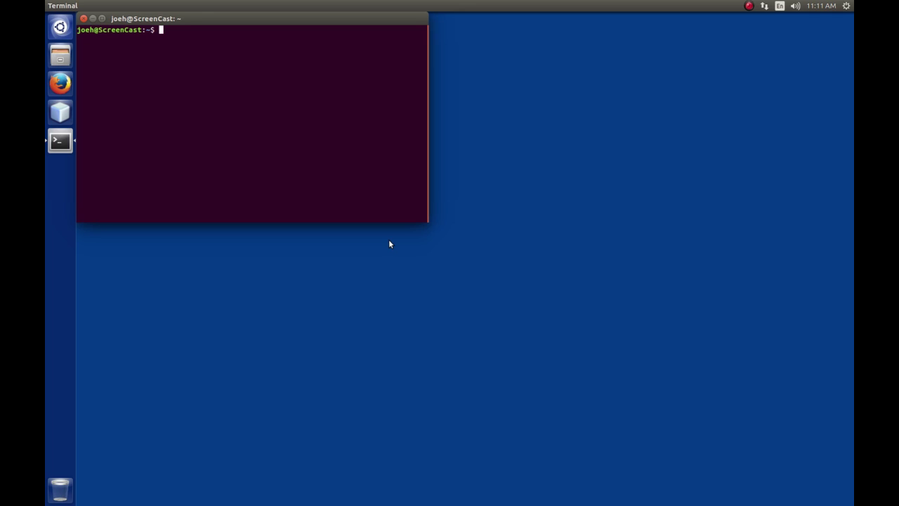
{"action": "type", "text": "sudo apt update"}
{"action": "key", "text": "BackSpace"}
{"action": "key", "text": "BackSpace"}
{"action": "key", "text": "BackSpace"}
{"action": "key", "text": "BackSpace"}
{"action": "key", "text": "BackSpace"}
{"action": "key", "text": "BackSpace"}
{"action": "type", "text": "upgrade"}
{"action": "key", "text": "BackSpace"}
{"action": "key", "text": "BackSpace"}
{"action": "key", "text": "BackSpace"}
{"action": "key", "text": "BackSpace"}
{"action": "key", "text": "BackSpace"}
{"action": "key", "text": "BackSpace"}
{"action": "key", "text": "BackSpace"}
{"action": "key", "text": "BackSpace"}
{"action": "key", "text": "BackSpace"}
{"action": "key", "text": "BackSpace"}
{"action": "key", "text": "BackSpace"}
{"action": "key", "text": "BackSpace"}
{"action": "key", "text": "BackSpace"}
{"action": "key", "text": "BackSpace"}
{"action": "key", "text": "BackSpace"}
{"action": "key", "text": "BackSpace"}
Close the terminal and load joom.dev/administrator in Firefox.
{"action": "left_click", "coordinate": [83, 18]}
{"action": "left_click", "coordinate": [60, 84]}
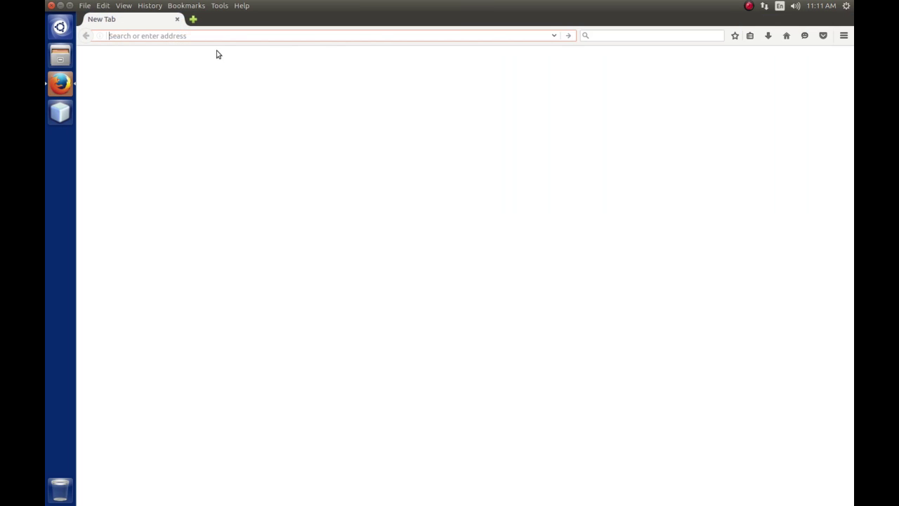
{"action": "type", "text": "joom"}
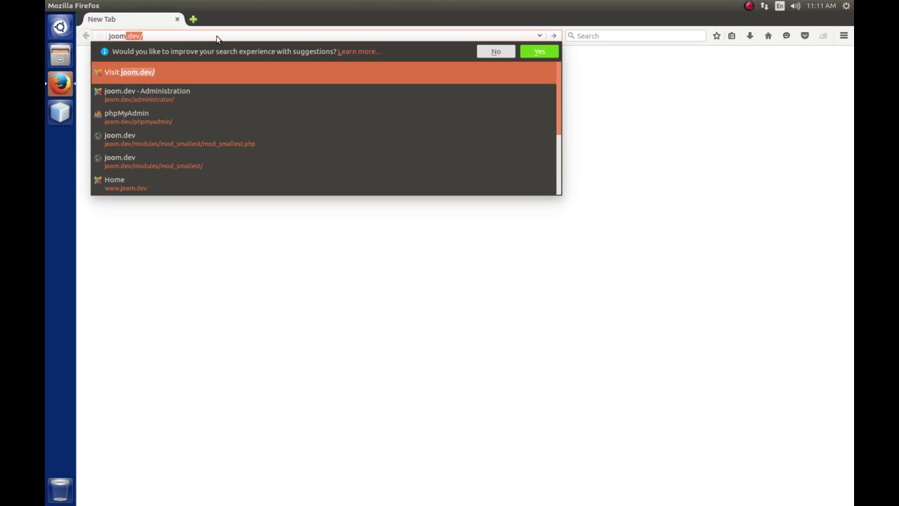
{"action": "type", "text": ".dev/administrator/"}
{"action": "key", "text": "Return"}
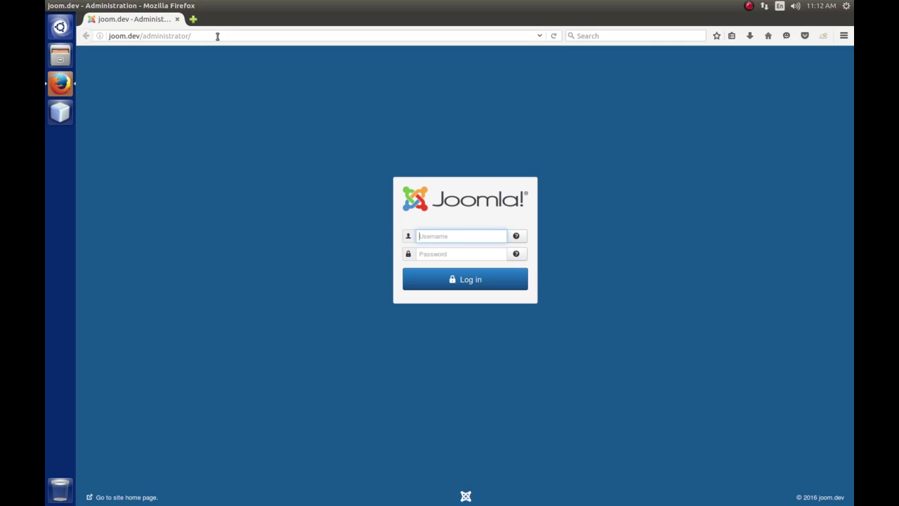
Log in with the administrator username and password.
{"action": "type", "text": "admin"}
{"action": "key", "text": "Tab"}
{"action": "type", "text": "ad"}
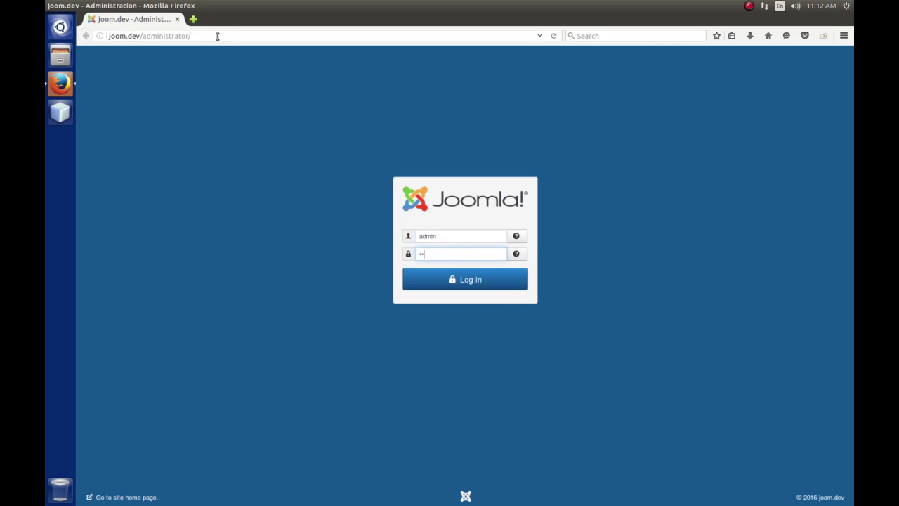
{"action": "type", "text": "min"}
{"action": "key", "text": "Return"}
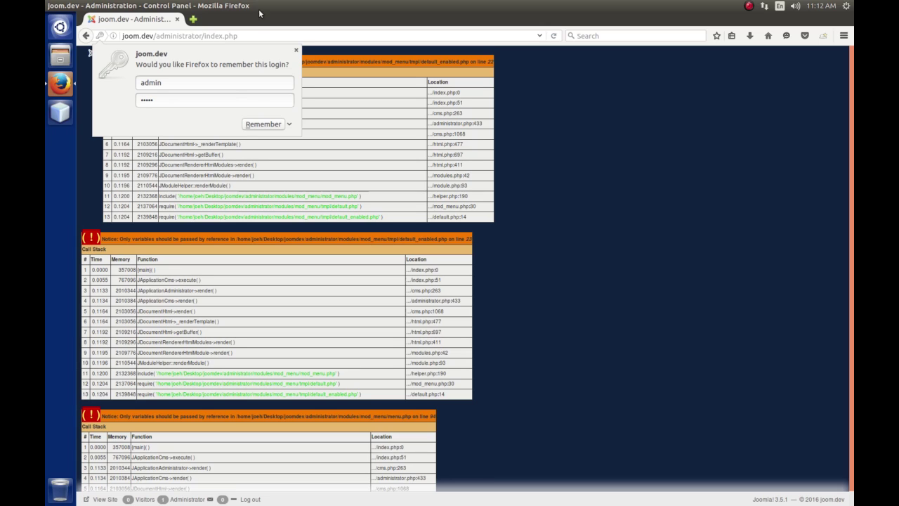
Dismiss Firefox's 'Remember this login?' prompt and open a terminal over the browser.
{"action": "left_click", "coordinate": [296, 49]}
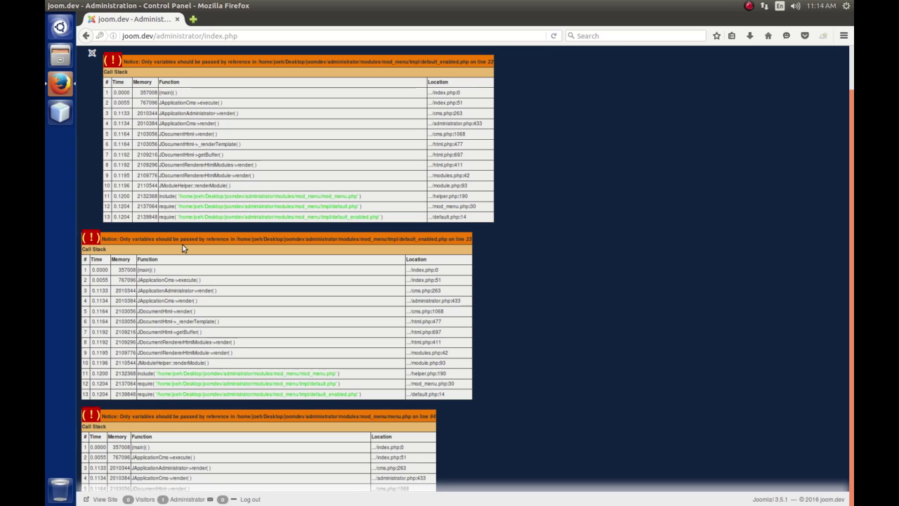
{"action": "key", "text": "ctrl+alt+t"}
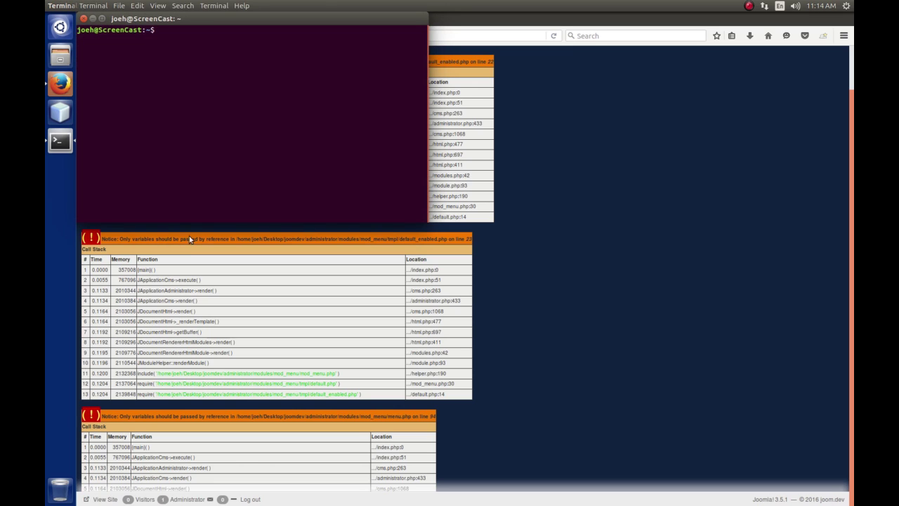
Centre the terminal and run sudo nano /etc/php/7.0/apache2/php.ini, entering the sudo password.
{"action": "left_click_drag", "start_coordinate": [224, 17], "coordinate": [372, 135]}
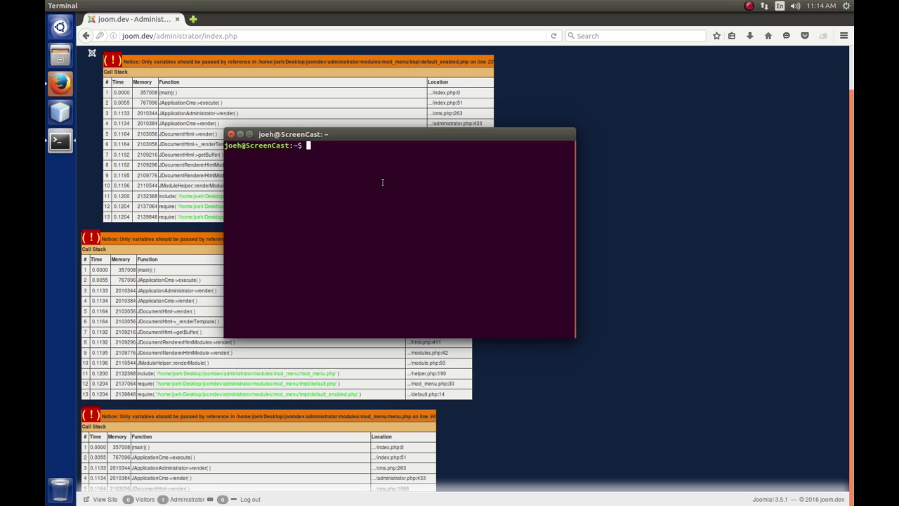
{"action": "type", "text": "sudo nano /etc"}
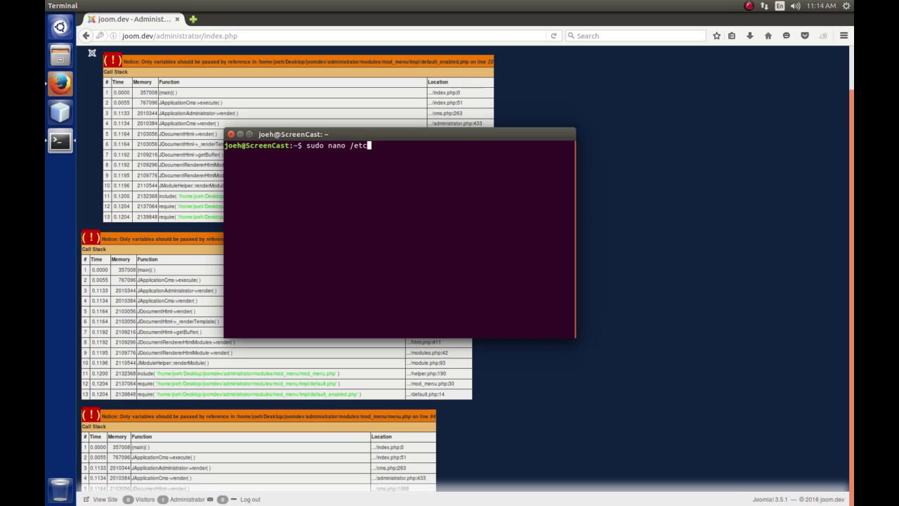
{"action": "type", "text": "/php/7.0/apache2/php.ini"}
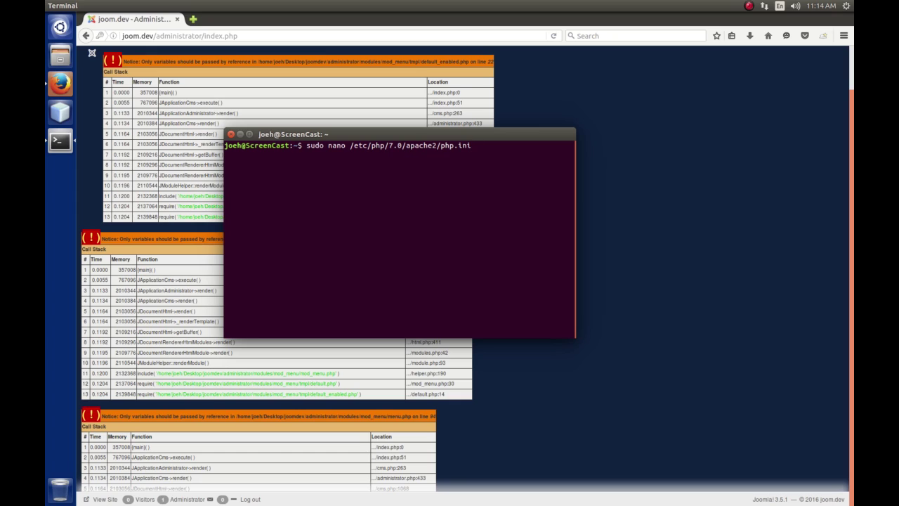
{"action": "key", "text": "Return"}
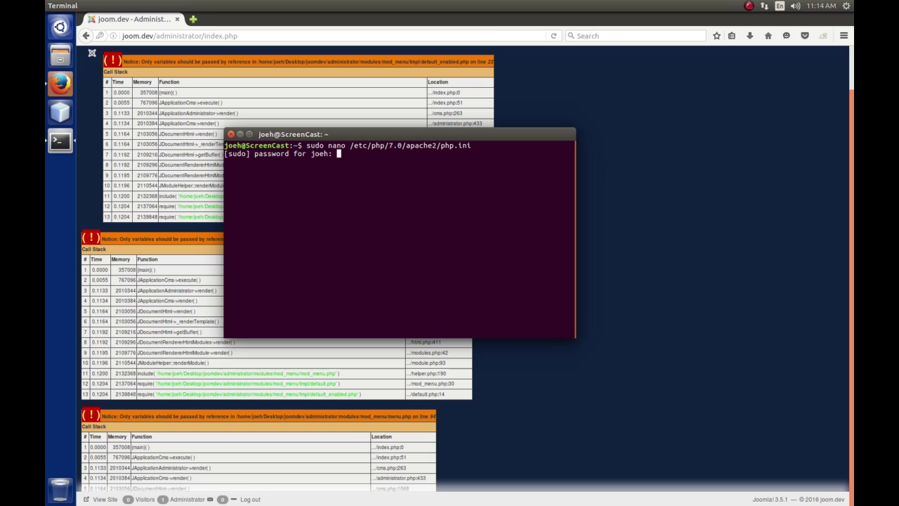
{"action": "key", "text": "Return"}
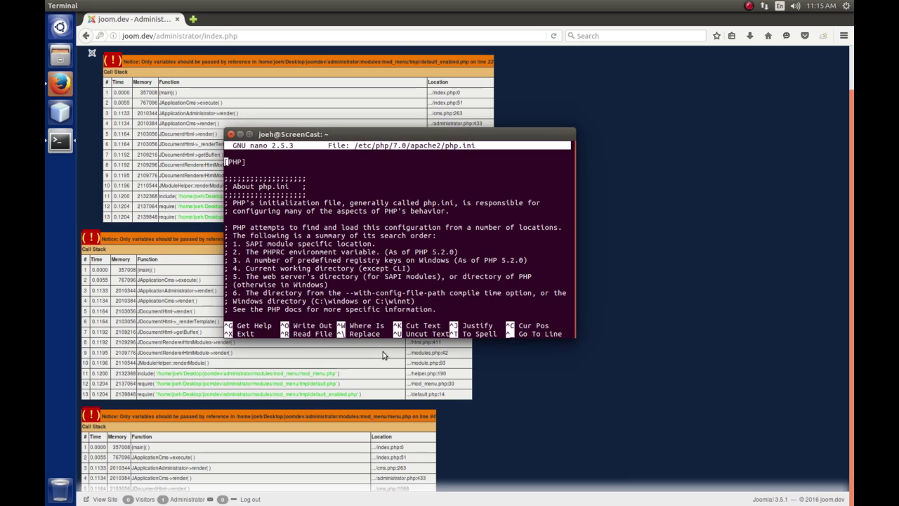
Find the error_reporting line and change its value to E_ALL & ~E_NOTICE.
{"action": "key", "text": "ctrl+w"}
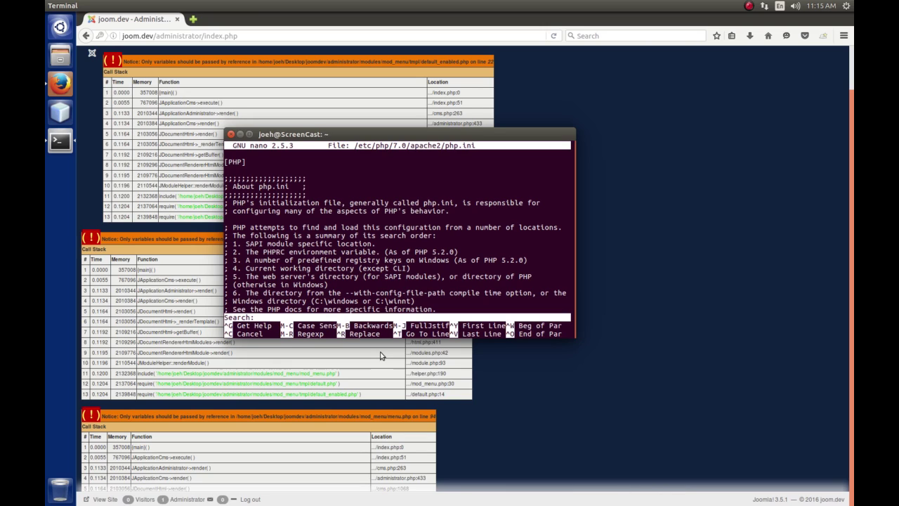
{"action": "type", "text": "error_reporting ="}
{"action": "key", "text": "Return"}
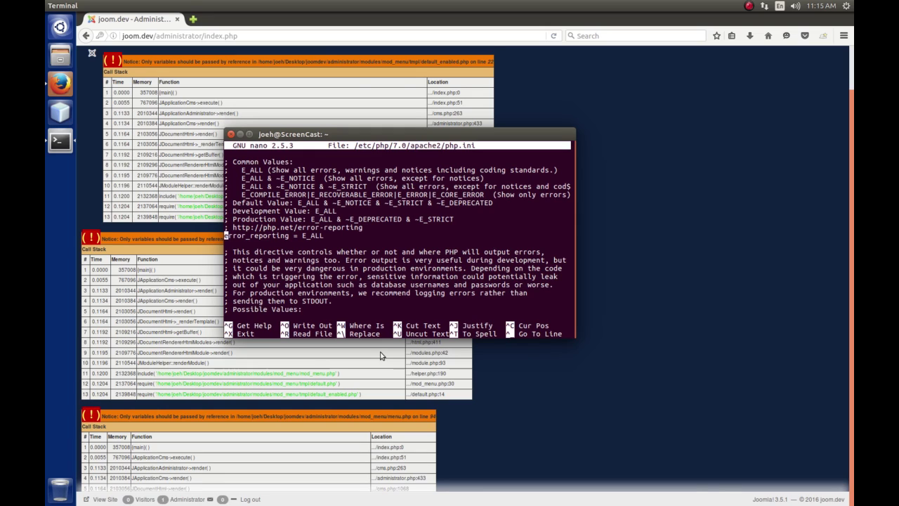
{"action": "key", "text": "Right"}
{"action": "key", "text": "Right"}
{"action": "key", "text": "Right"}
{"action": "key", "text": "Right"}
{"action": "key", "text": "Right"}
{"action": "key", "text": "Right"}
{"action": "key", "text": "Right"}
{"action": "key", "text": "Right"}
{"action": "key", "text": "Right"}
{"action": "key", "text": "Right"}
{"action": "key", "text": "Right"}
{"action": "key", "text": "Right"}
{"action": "key", "text": "Right"}
{"action": "key", "text": "Right"}
{"action": "key", "text": "Right"}
{"action": "key", "text": "Right"}
{"action": "key", "text": "Right"}
{"action": "key", "text": "Right"}
{"action": "key", "text": "Right"}
{"action": "key", "text": "Right"}
{"action": "key", "text": "Right"}
{"action": "key", "text": "Right"}
{"action": "key", "text": "Right"}
{"action": "type", "text": "&"}
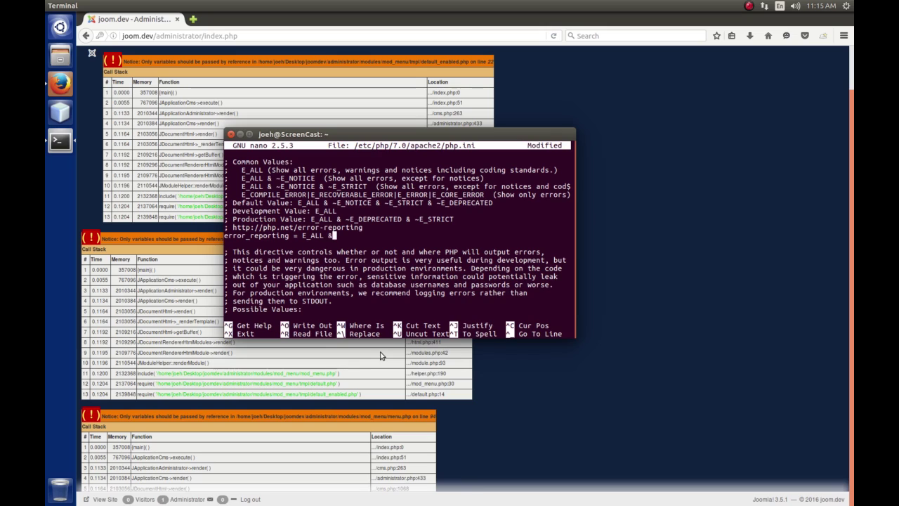
{"action": "type", "text": " ~"}
{"action": "type", "text": "E_NOTICE"}
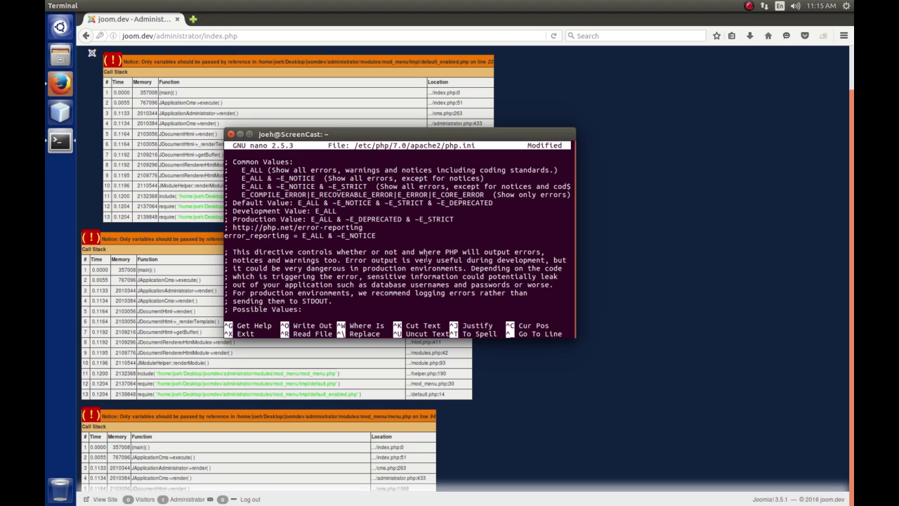
Save php.ini under the same name and exit nano to the shell.
{"action": "key", "text": "ctrl+x"}
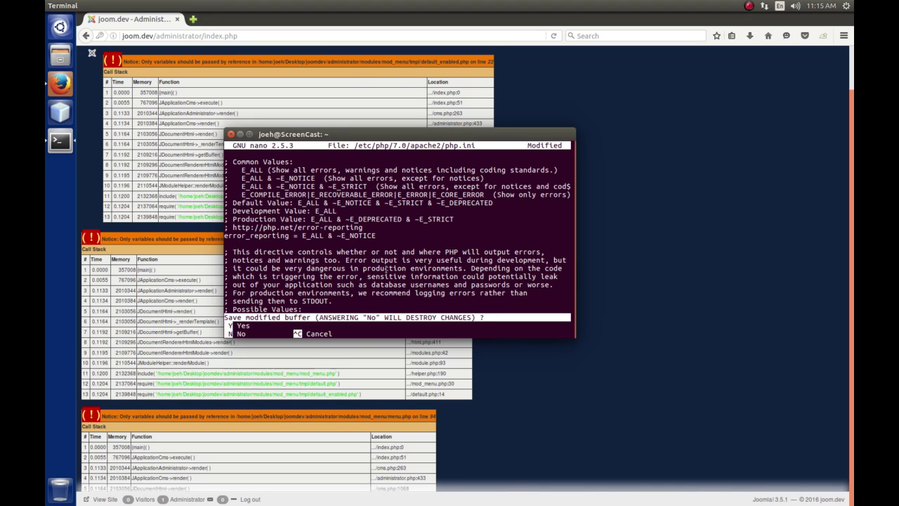
{"action": "key", "text": "y"}
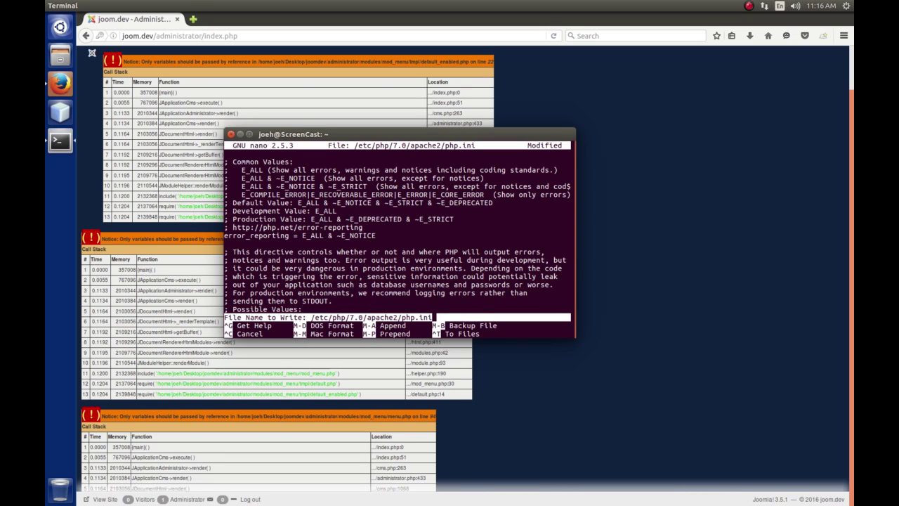
{"action": "key", "text": "Return"}
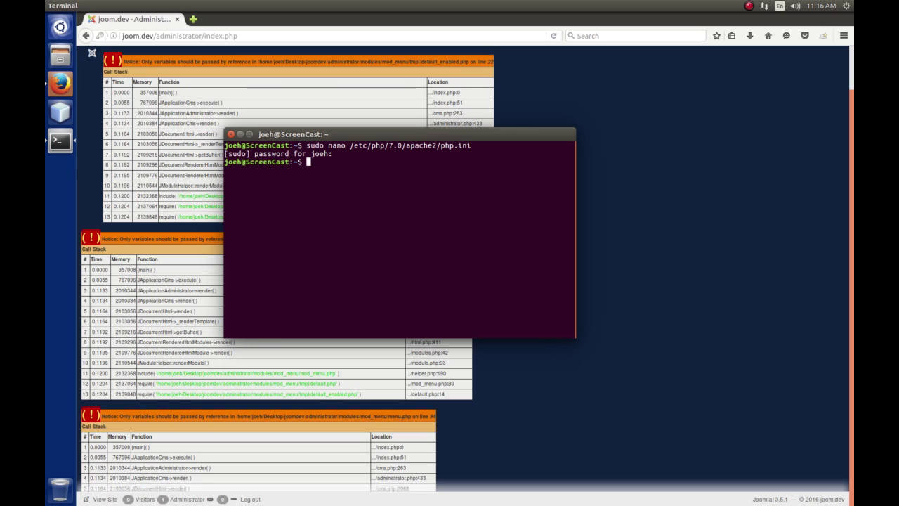
{"action": "type", "text": "sudo service"}
Run sudo service apache2 restart to restart Apache.
{"action": "key", "text": "BackSpace"}
{"action": "key", "text": "BackSpace"}
{"action": "type", "text": "ce "}
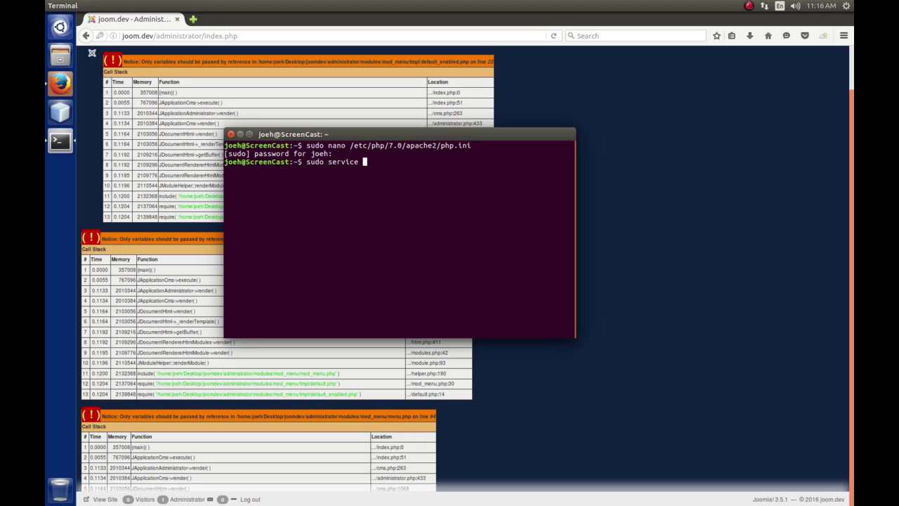
{"action": "type", "text": "apache2 restart"}
{"action": "key", "text": "Return"}
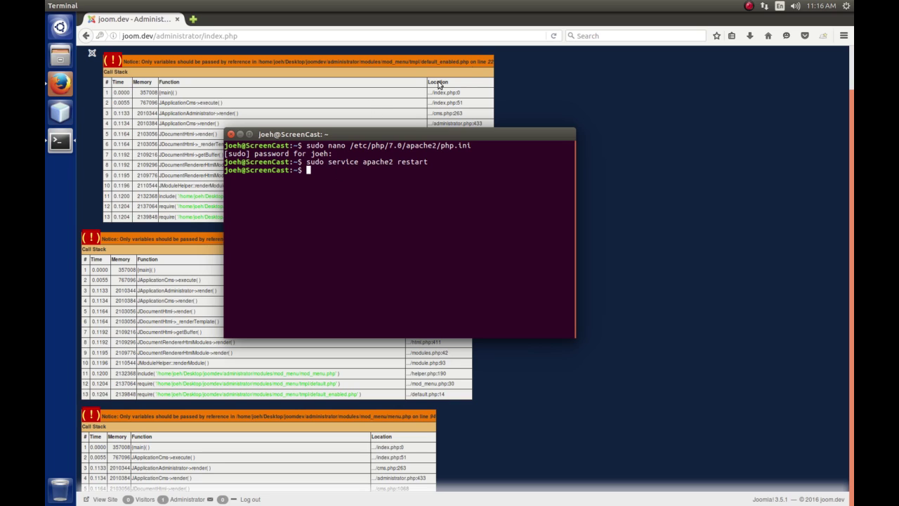
Reload the Control Panel and open the Joomla 3.6.0 update from its notice.
{"action": "left_click", "coordinate": [420, 36]}
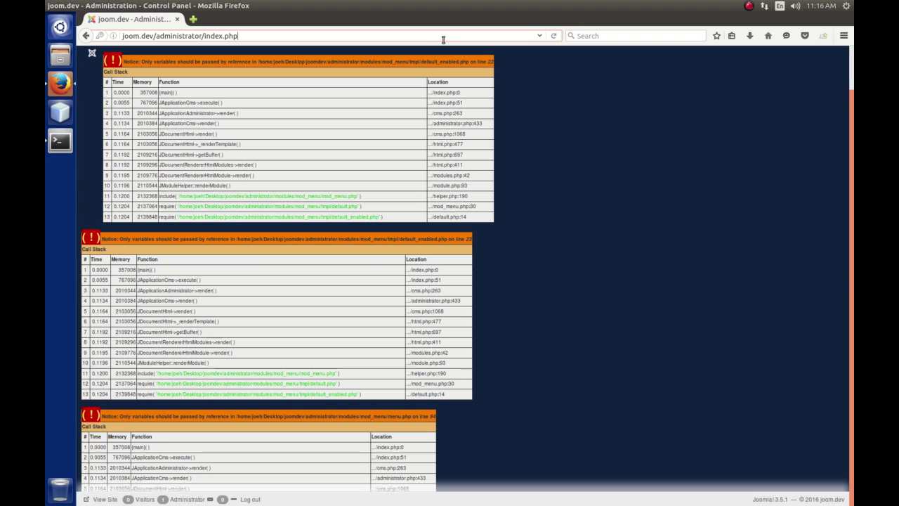
{"action": "left_click", "coordinate": [553, 36]}
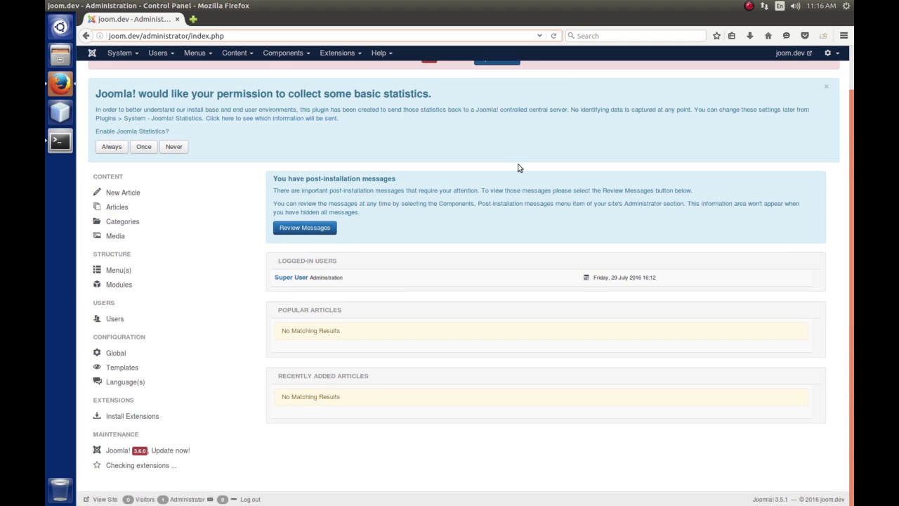
{"action": "scroll", "coordinate": [518, 167], "scroll_direction": "up", "scroll_amount": 1}
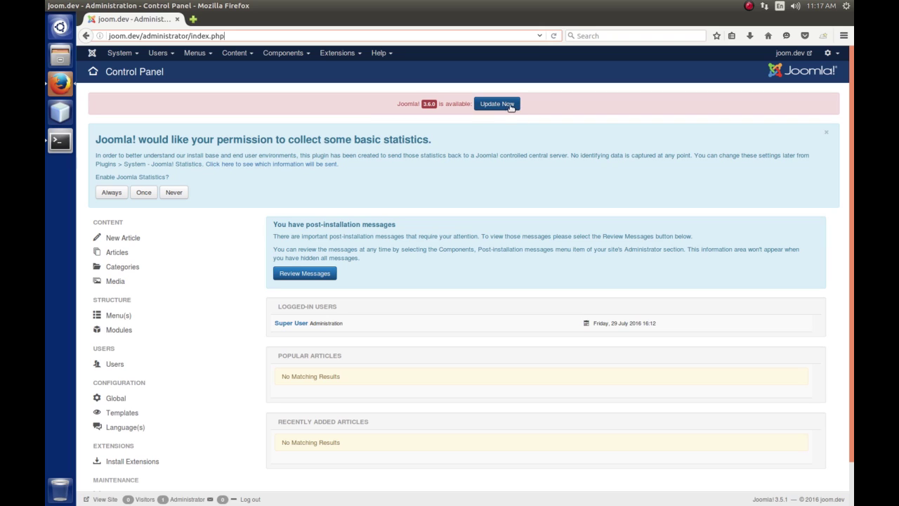
{"action": "left_click", "coordinate": [502, 111]}
Decline statistics, install the Joomla 3.6.0 update, and return to the Control Panel.
{"action": "left_click", "coordinate": [499, 104]}
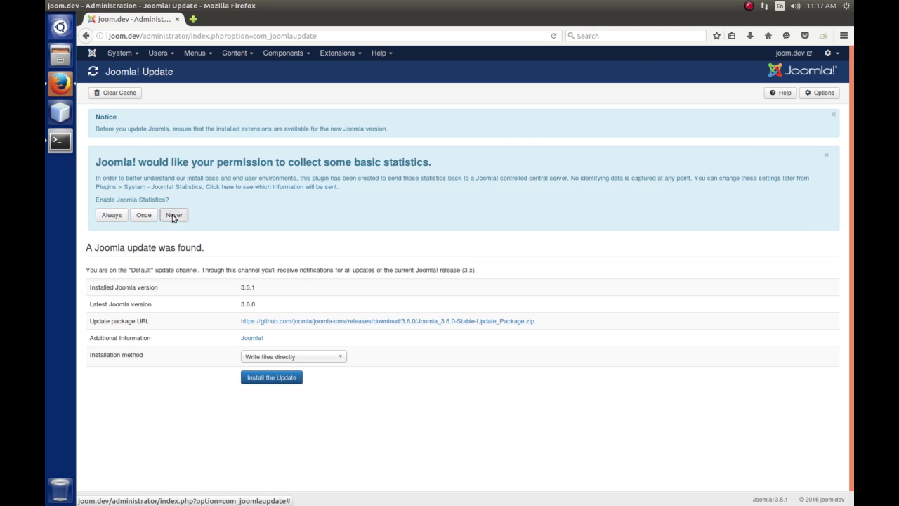
{"action": "left_click", "coordinate": [173, 216]}
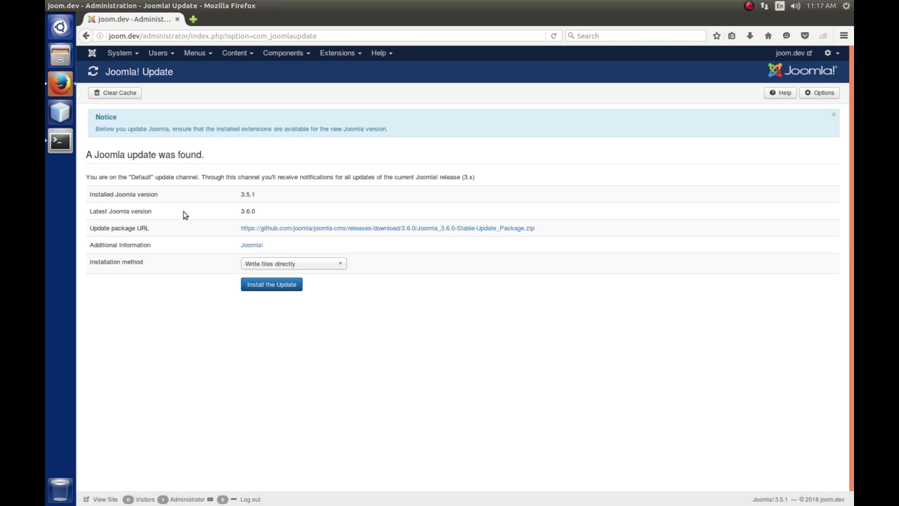
{"action": "left_click", "coordinate": [278, 288]}
{"action": "left_click", "coordinate": [279, 288]}
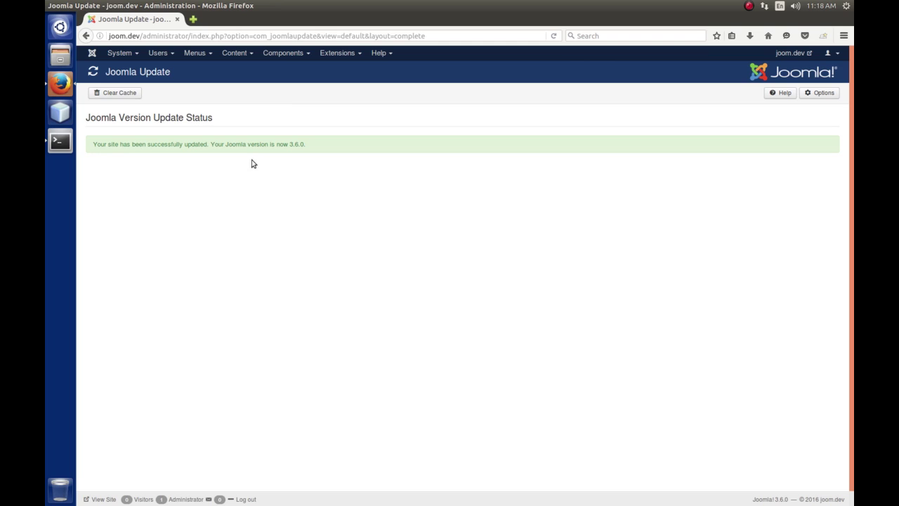
{"action": "left_click", "coordinate": [92, 53]}
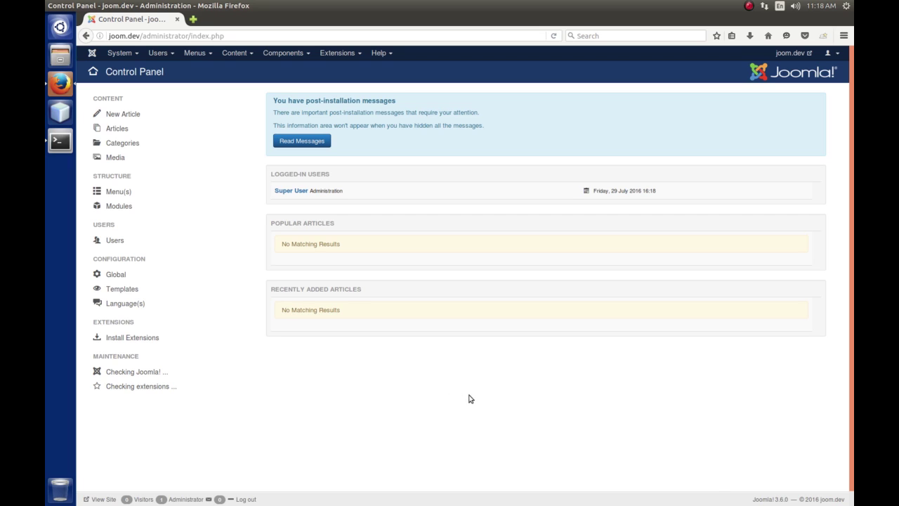
{"action": "left_click_drag", "start_coordinate": [753, 502], "coordinate": [772, 499]}
{"action": "left_click", "coordinate": [772, 499]}
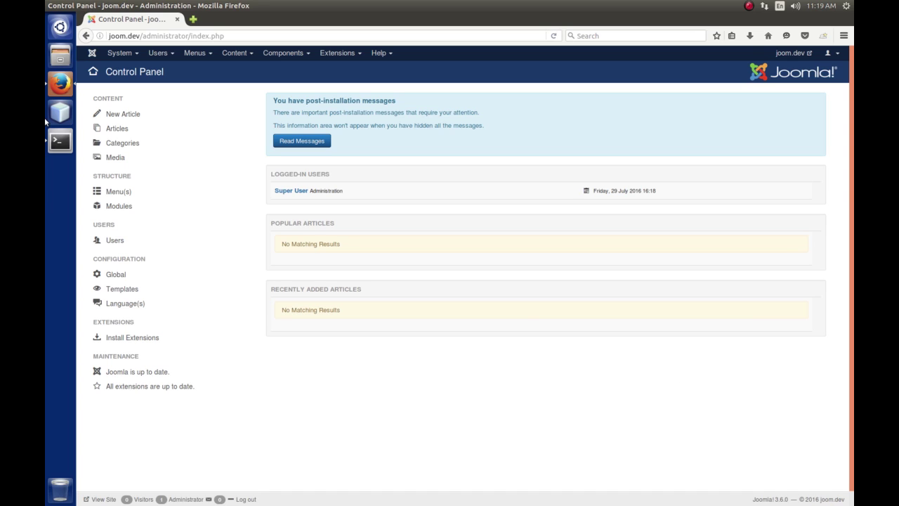
Bring Terminal forward and rerun the sudo nano command on php.ini.
{"action": "left_click", "coordinate": [60, 139]}
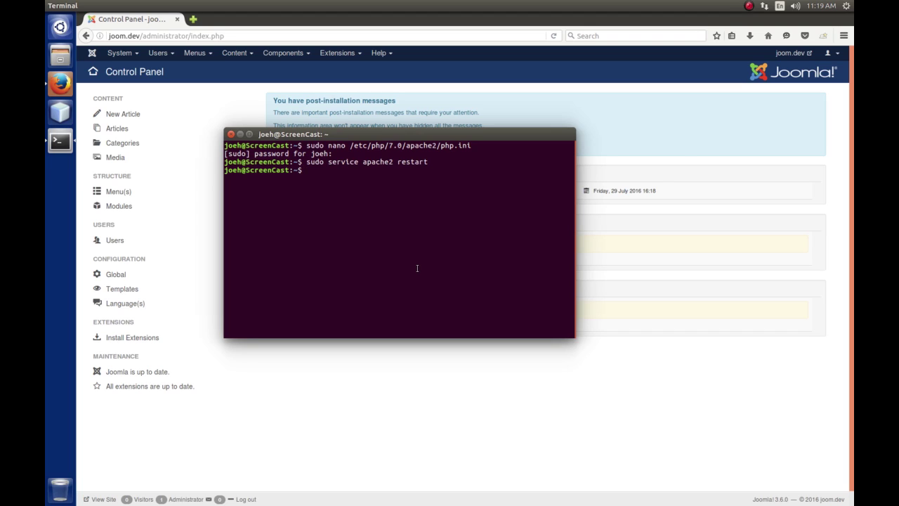
{"action": "key", "text": "Up"}
{"action": "key", "text": "Up"}
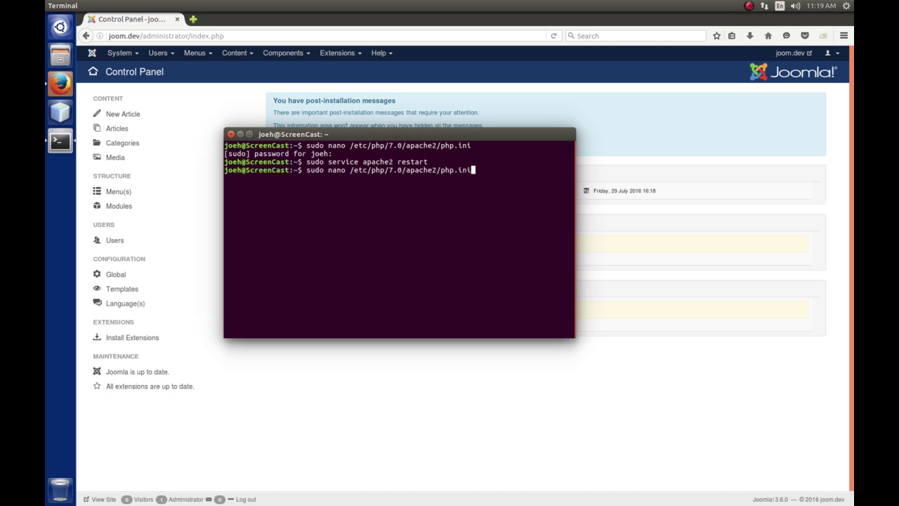
{"action": "key", "text": "Return"}
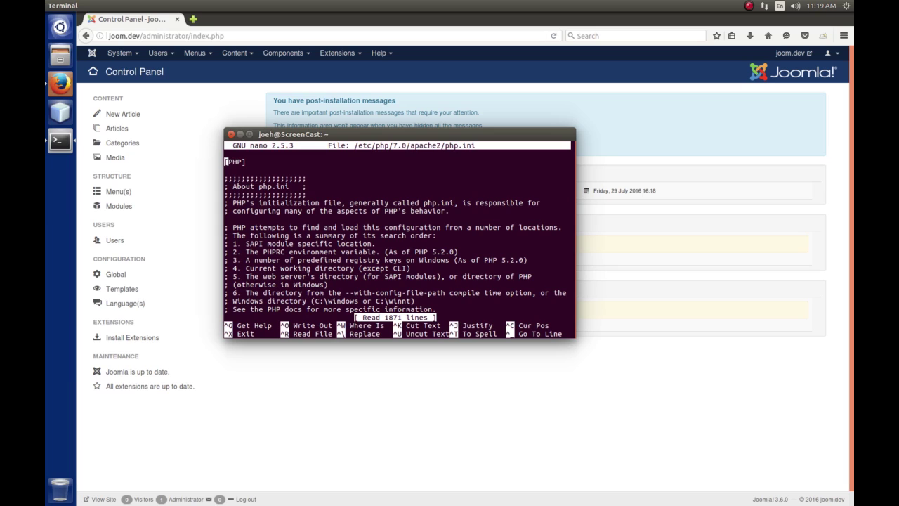
Remove '& ~E_NOTICE' so error_reporting reads E_ALL, then save php.ini and exit nano.
{"action": "key", "text": "ctrl+w"}
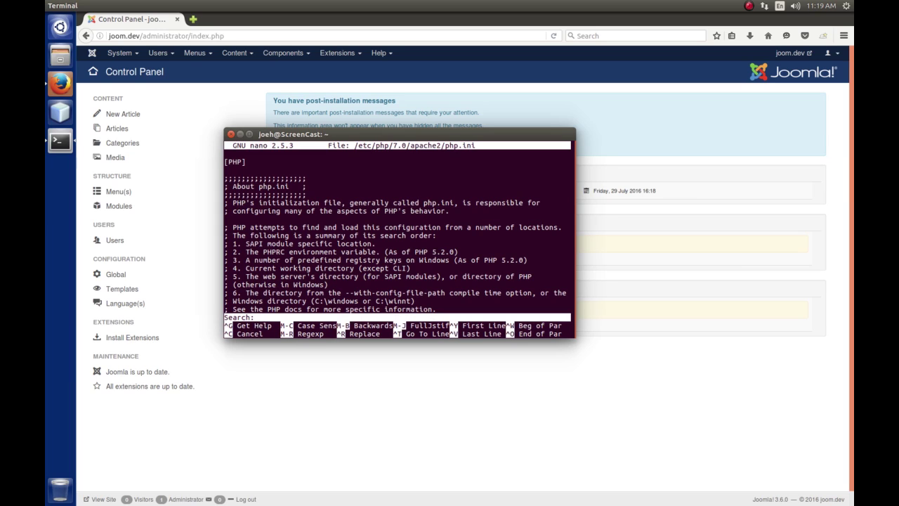
{"action": "type", "text": "error_reporting ="}
{"action": "key", "text": "Return"}
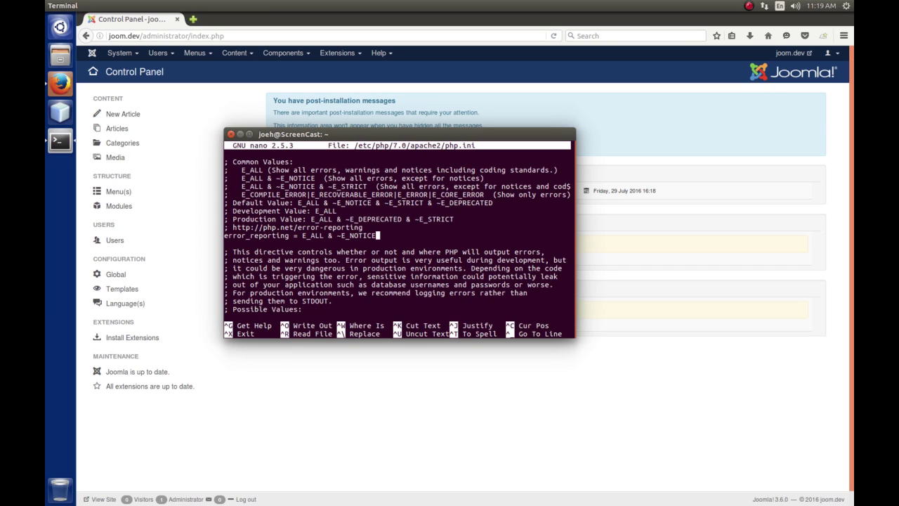
{"action": "key", "text": "BackSpace"}
{"action": "key", "text": "BackSpace"}
{"action": "key", "text": "BackSpace"}
{"action": "key", "text": "BackSpace"}
{"action": "key", "text": "BackSpace"}
{"action": "key", "text": "BackSpace"}
{"action": "key", "text": "BackSpace"}
{"action": "key", "text": "BackSpace"}
{"action": "key", "text": "BackSpace"}
{"action": "key", "text": "BackSpace"}
{"action": "key", "text": "BackSpace"}
{"action": "key", "text": "BackSpace"}
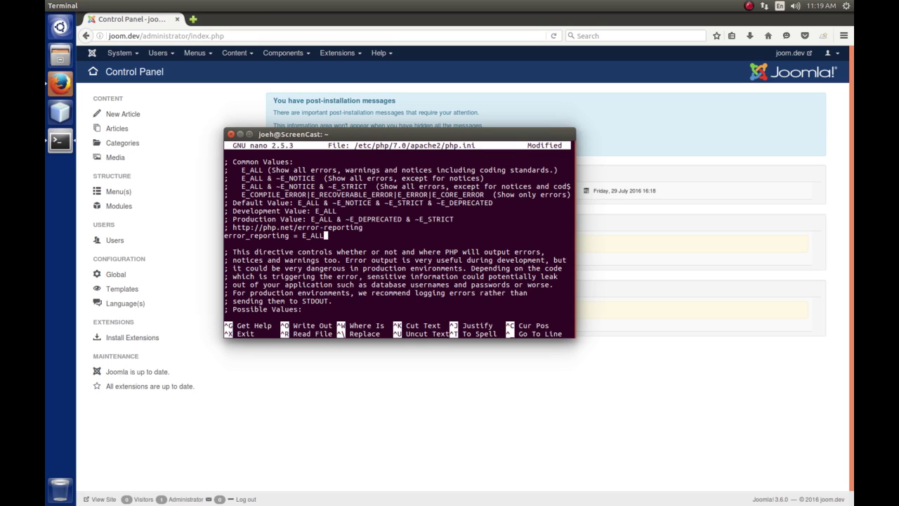
{"action": "key", "text": "ctrl+x"}
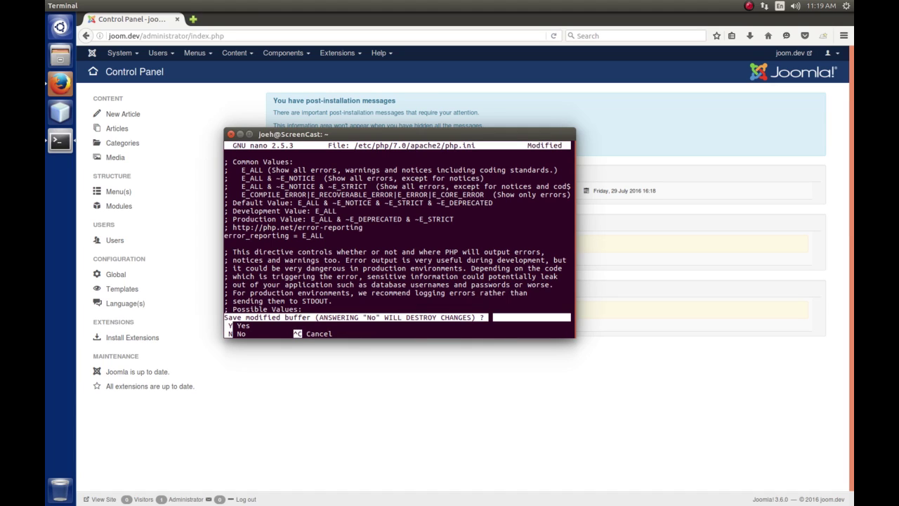
{"action": "key", "text": "y"}
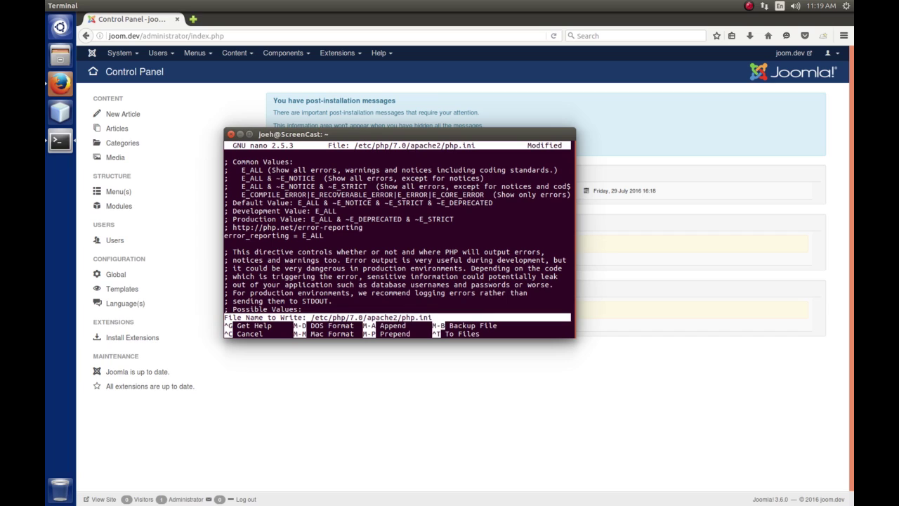
{"action": "key", "text": "Return"}
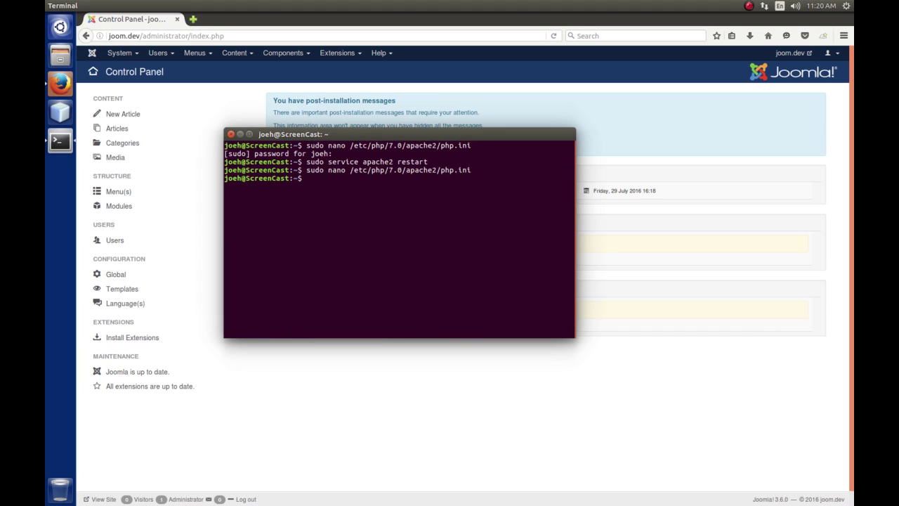
Rerun 'sudo service apache2 restart' to restart Apache, then return to Firefox.
{"action": "key", "text": "Up"}
{"action": "key", "text": "Up"}
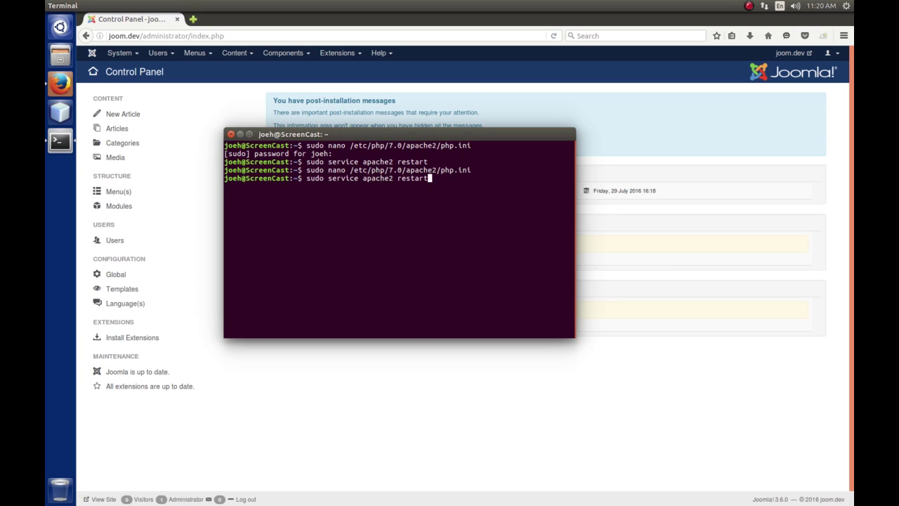
{"action": "key", "text": "Return"}
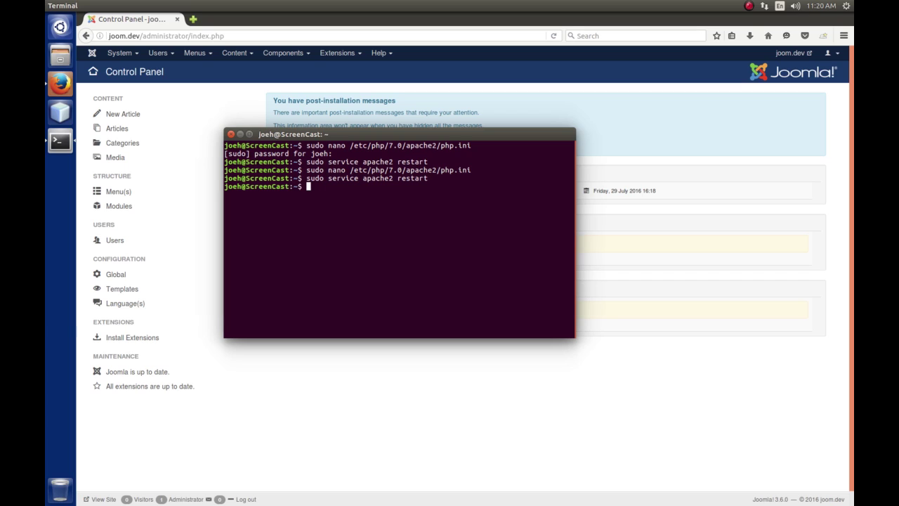
{"action": "left_click", "coordinate": [366, 411]}
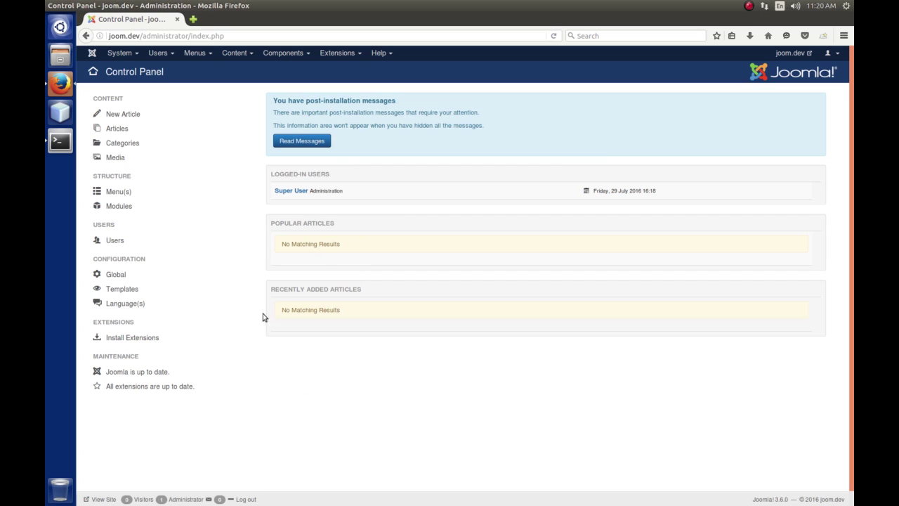
Reload the Joomla Control Panel and log out of the administrator.
{"action": "left_click", "coordinate": [92, 53]}
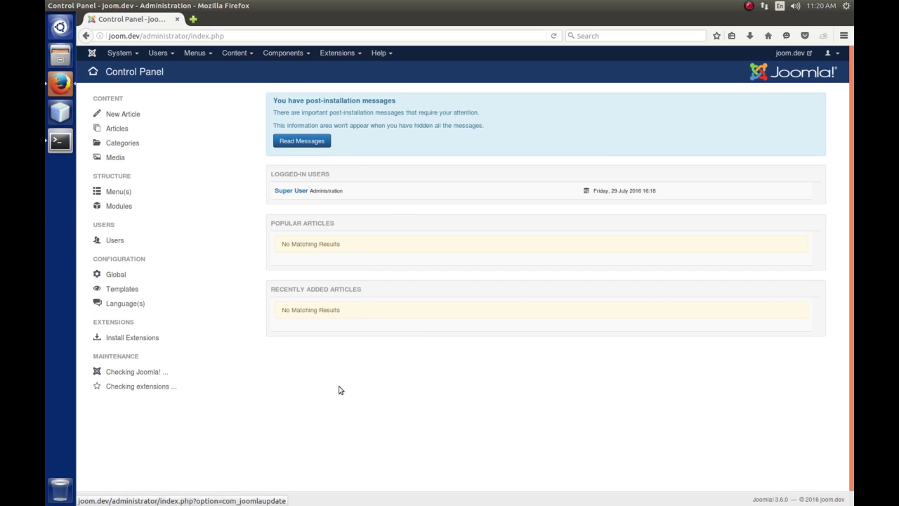
{"action": "left_click", "coordinate": [832, 53]}
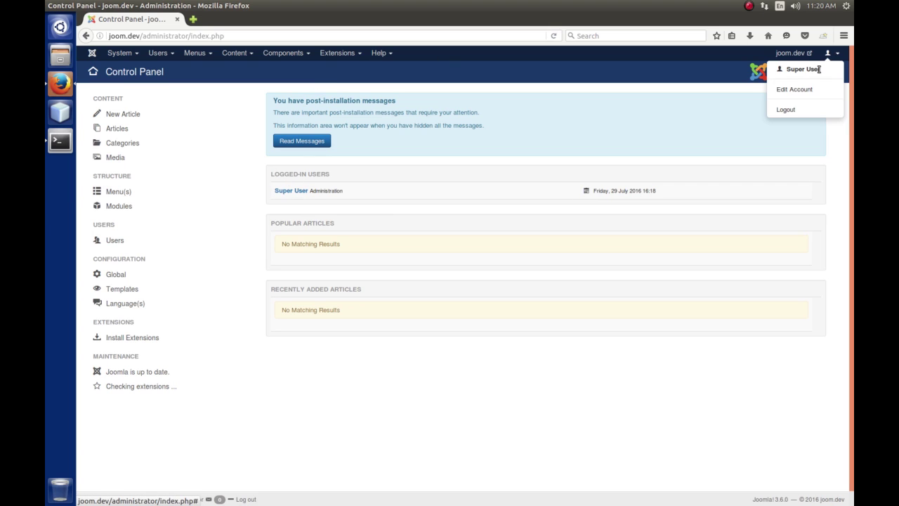
{"action": "left_click", "coordinate": [799, 109]}
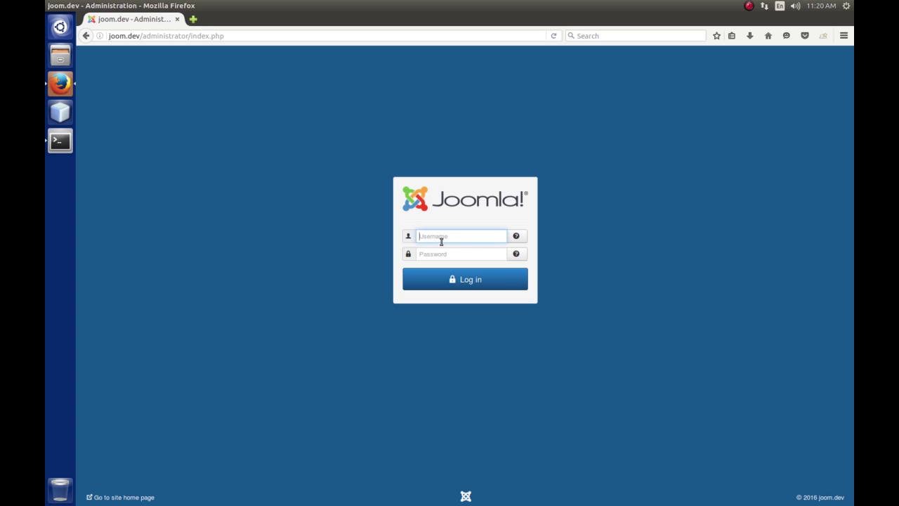
Log back in with the administrator username and password, declining Firefox's remember-login offer.
{"action": "left_click", "coordinate": [445, 241]}
{"action": "type", "text": "admin"}
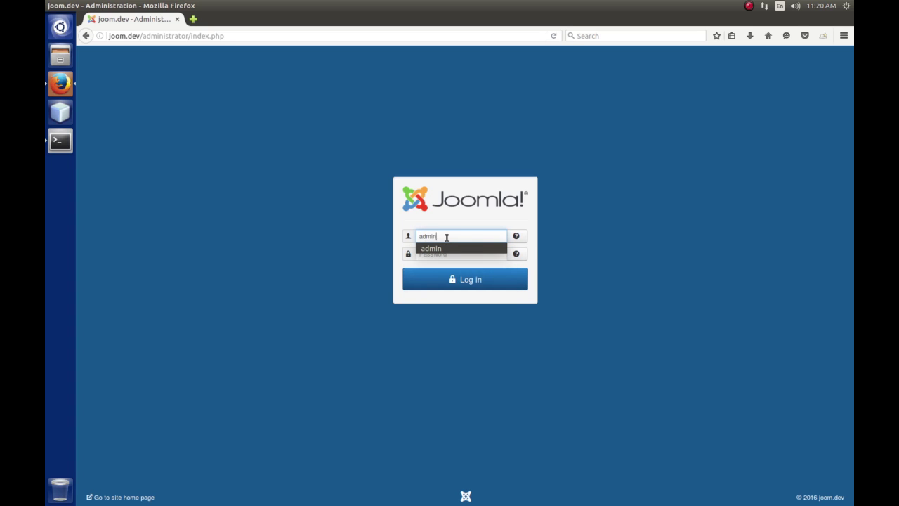
{"action": "key", "text": "Tab"}
{"action": "type", "text": "*****"}
{"action": "key", "text": "Return"}
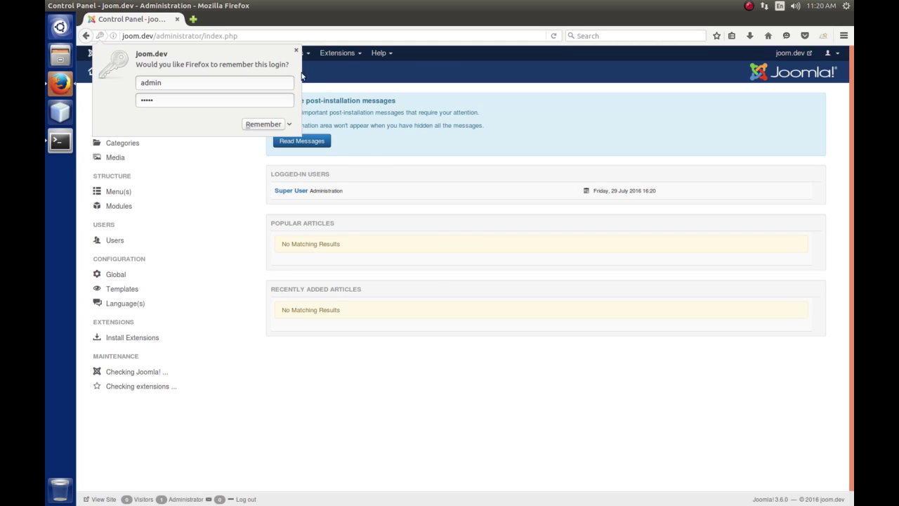
{"action": "left_click", "coordinate": [296, 50]}
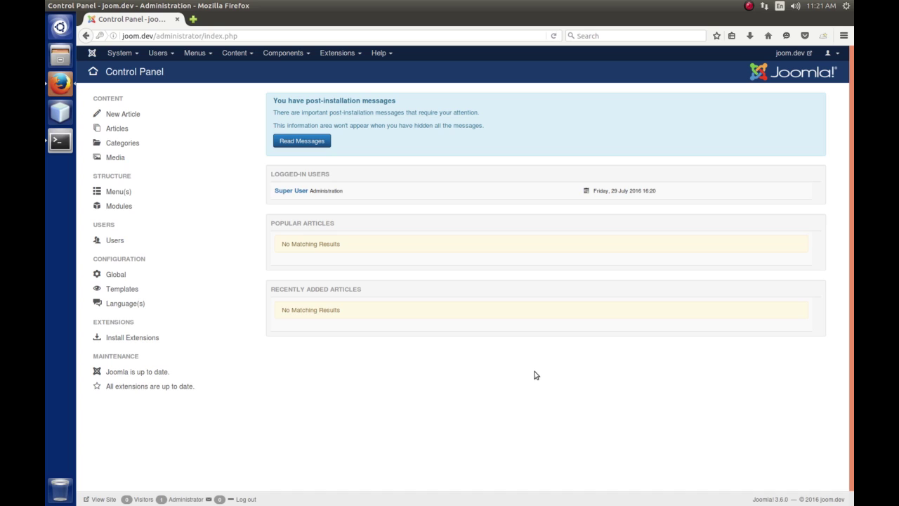
{"action": "left_click", "coordinate": [193, 20]}
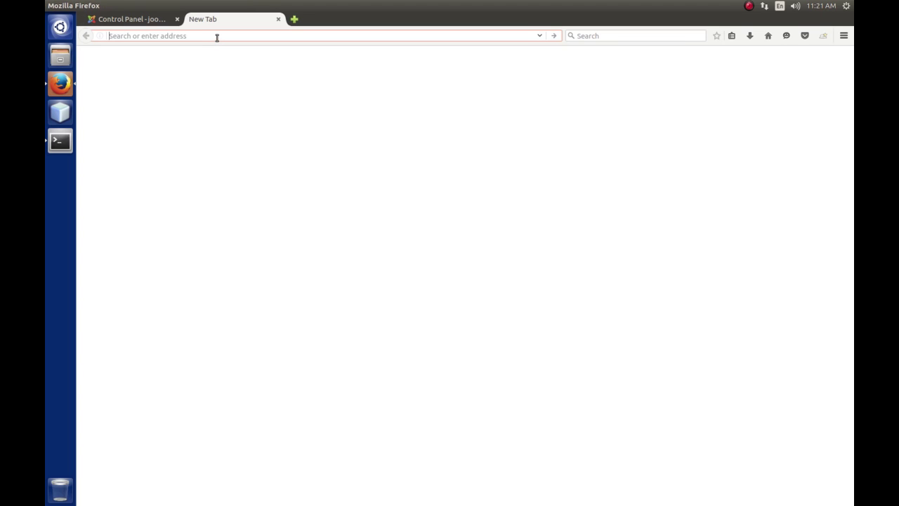
{"action": "type", "text": "http"}
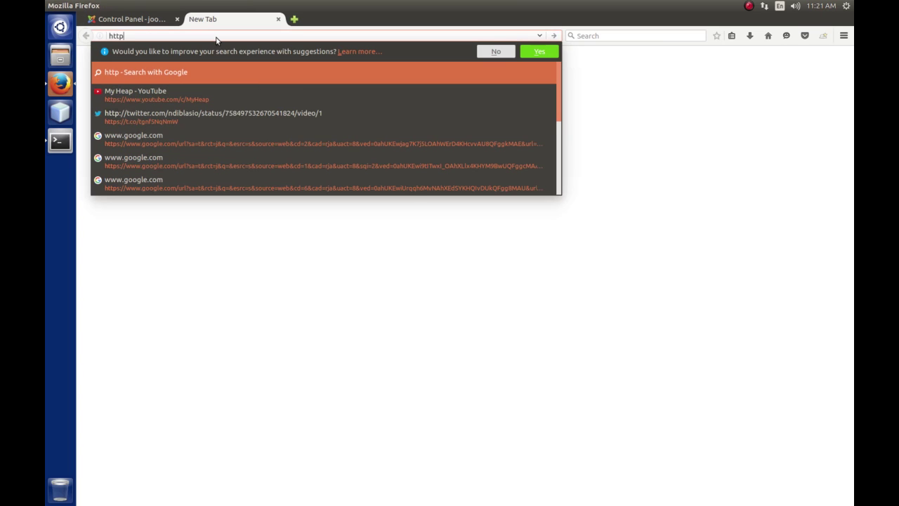
{"action": "type", "text": "s://"}
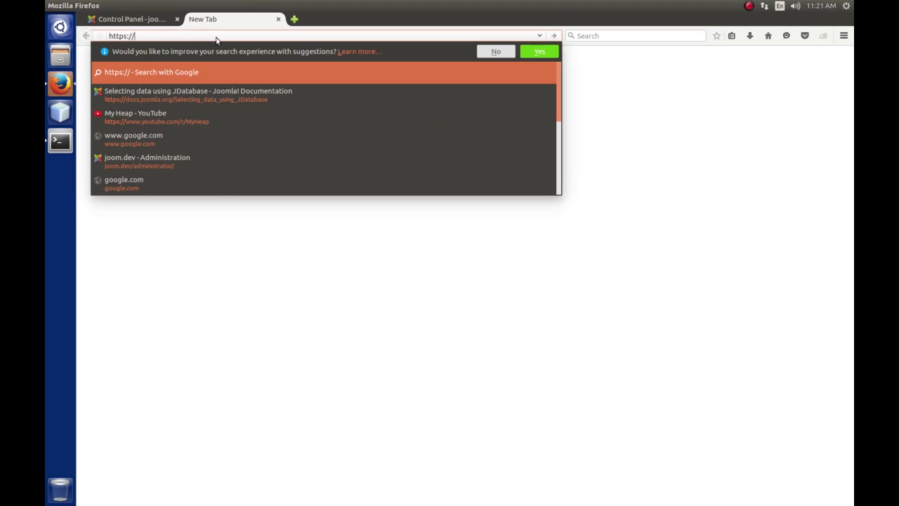
{"action": "type", "text": "www.a"}
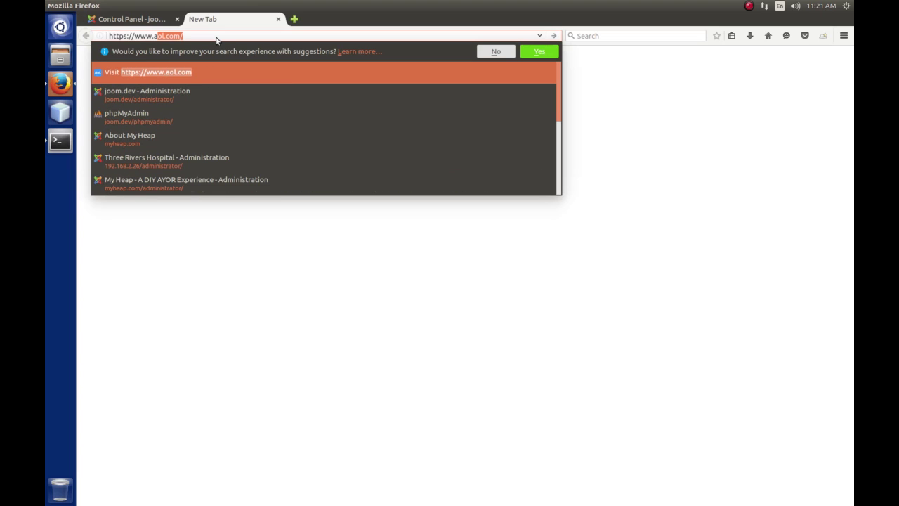
{"action": "type", "text": "keeba"}
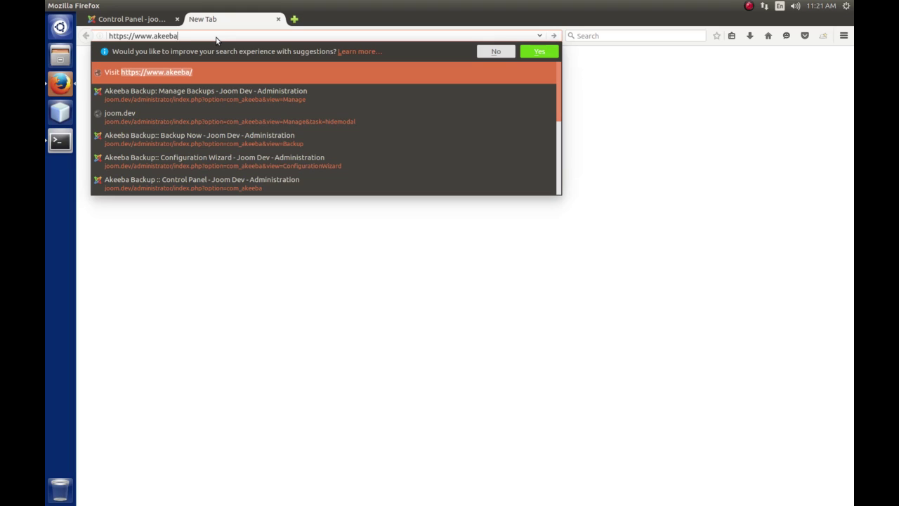
{"action": "type", "text": "bacj"}
{"action": "key", "text": "BackSpace"}
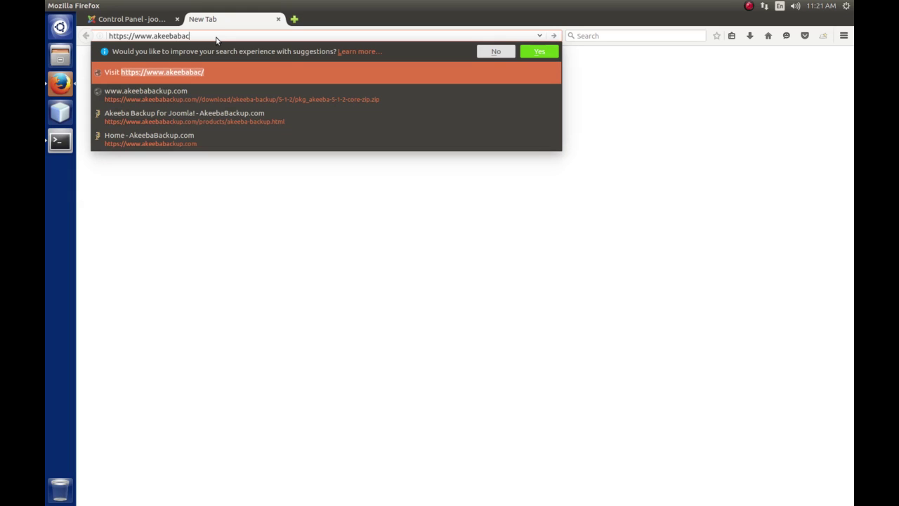
{"action": "type", "text": "kup.com"}
{"action": "key", "text": "Return"}
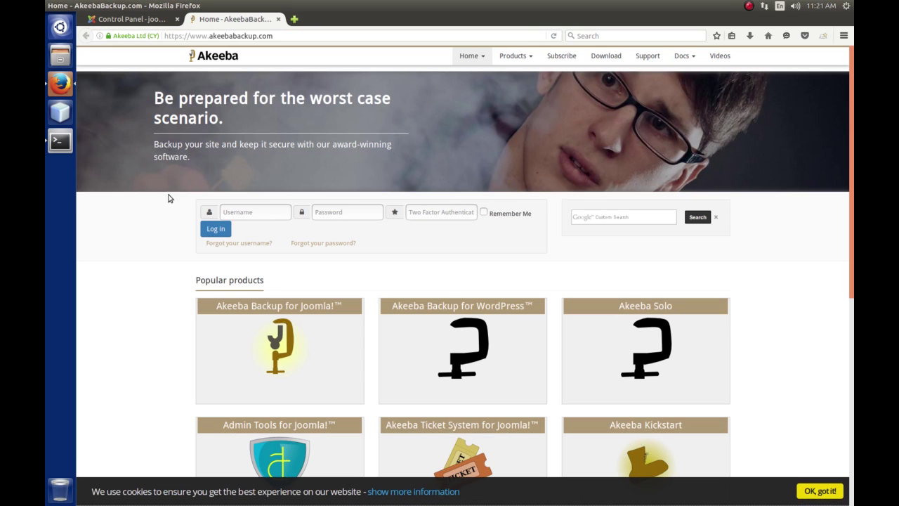
Open the Akeeba Backup for Joomla! product page and start the Core 5.1.2 download.
{"action": "scroll", "coordinate": [156, 239], "scroll_direction": "down", "scroll_amount": 2}
{"action": "scroll", "coordinate": [156, 239], "scroll_direction": "down", "scroll_amount": 3}
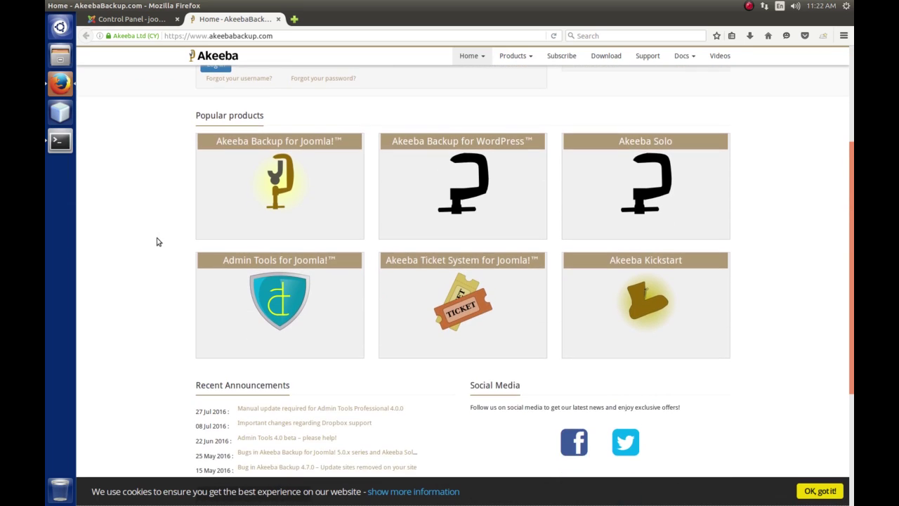
{"action": "scroll", "coordinate": [155, 227], "scroll_direction": "up", "scroll_amount": 1}
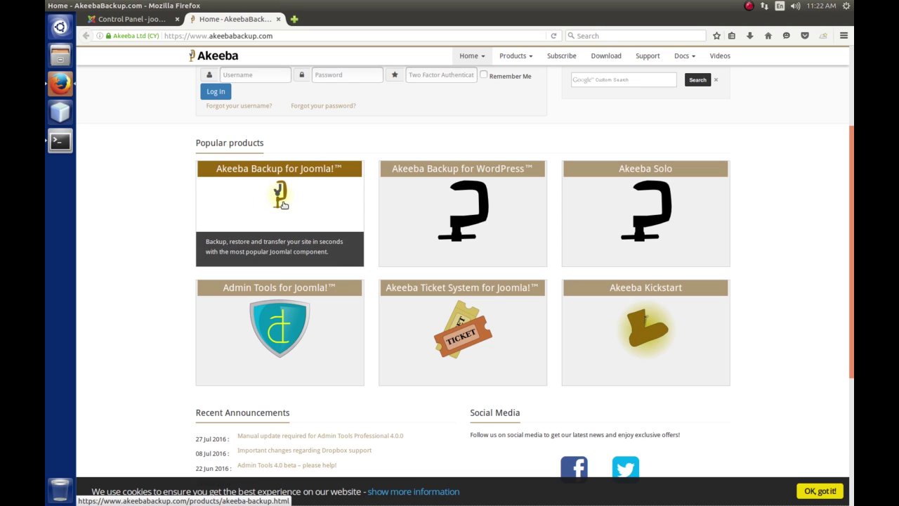
{"action": "left_click", "coordinate": [280, 202]}
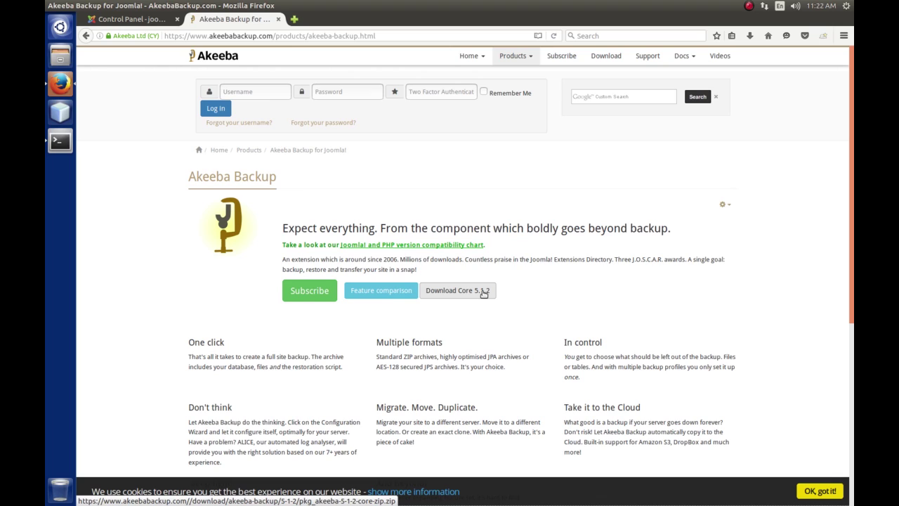
{"action": "left_click", "coordinate": [468, 292]}
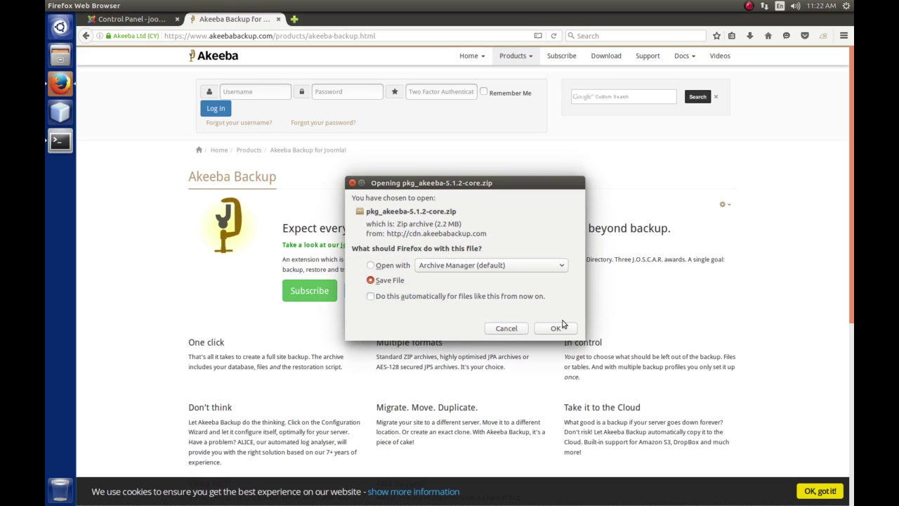
Save pkg_akeeba-5.1.2-core.zip to disk and open the file manager.
{"action": "left_click", "coordinate": [560, 329]}
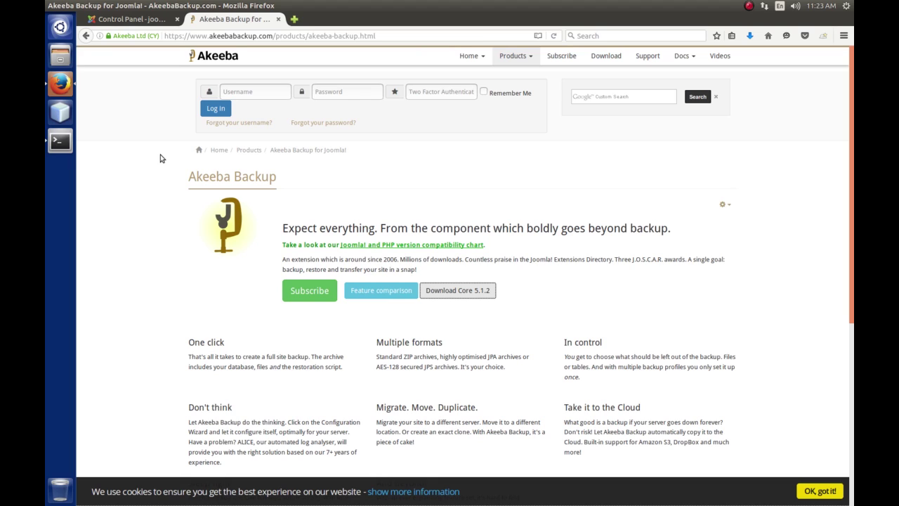
{"action": "left_click", "coordinate": [60, 60]}
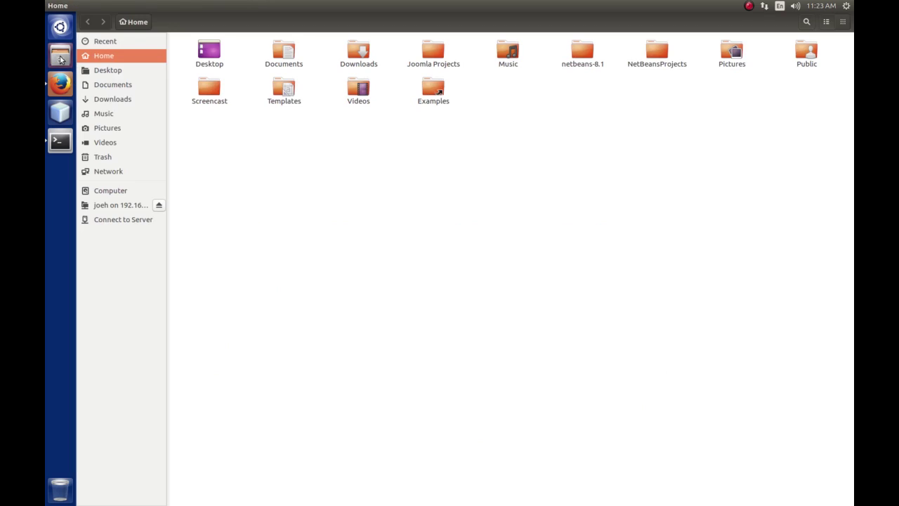
Confirm pkg_akeeba-5.1.2-core.zip is in Downloads, then return to Firefox.
{"action": "left_click", "coordinate": [119, 100]}
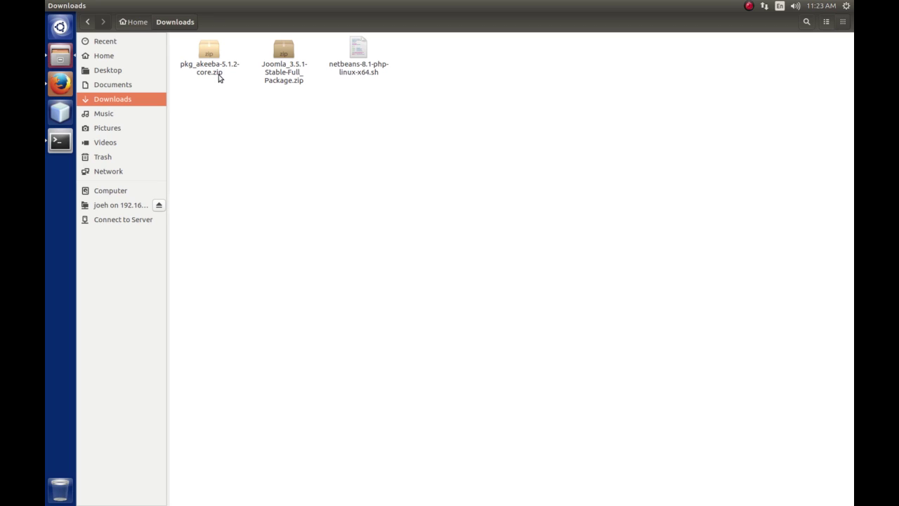
{"action": "left_click", "coordinate": [60, 84]}
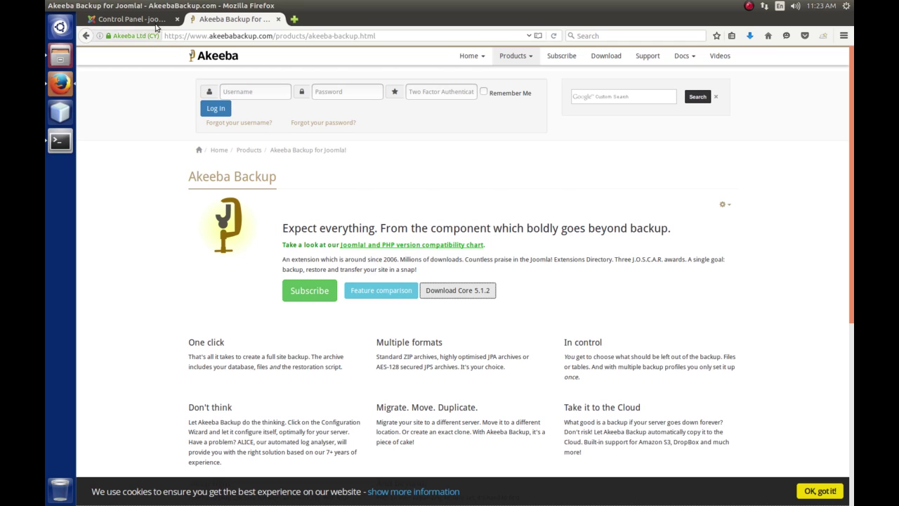
Go to Extensions > Manage > Install in the Joomla administrator tab.
{"action": "left_click", "coordinate": [130, 19]}
{"action": "left_click", "coordinate": [345, 52]}
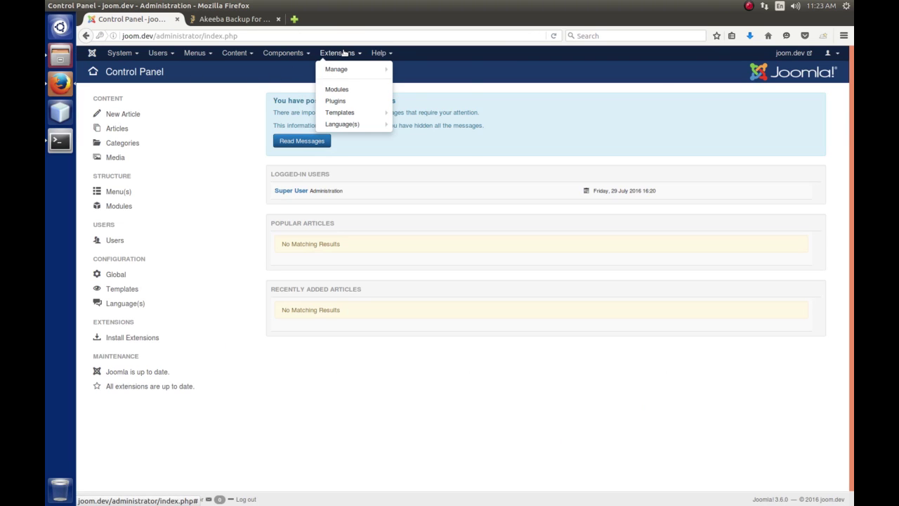
{"action": "mouse_move", "coordinate": [350, 71]}
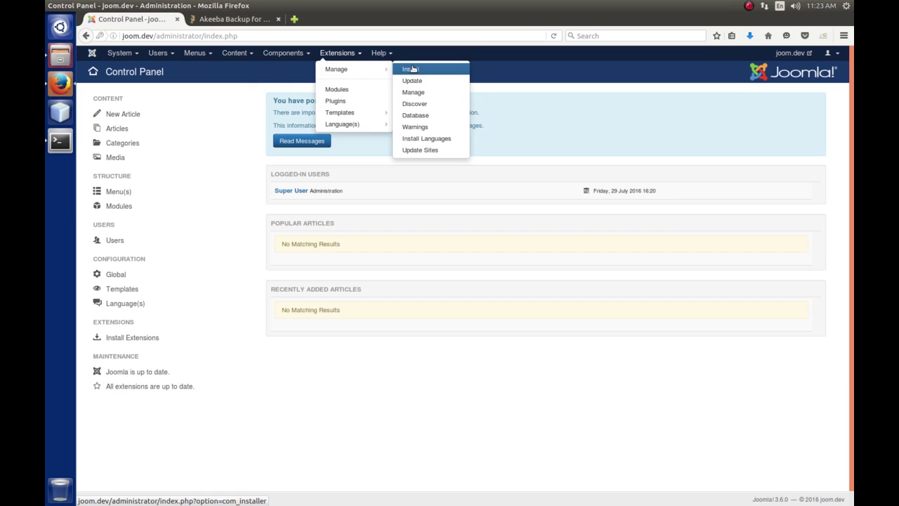
{"action": "left_click", "coordinate": [412, 69]}
Upload and install pkg_akeeba-5.1.2-core.zip, which fails with the PHP upload size error.
{"action": "left_click", "coordinate": [336, 247]}
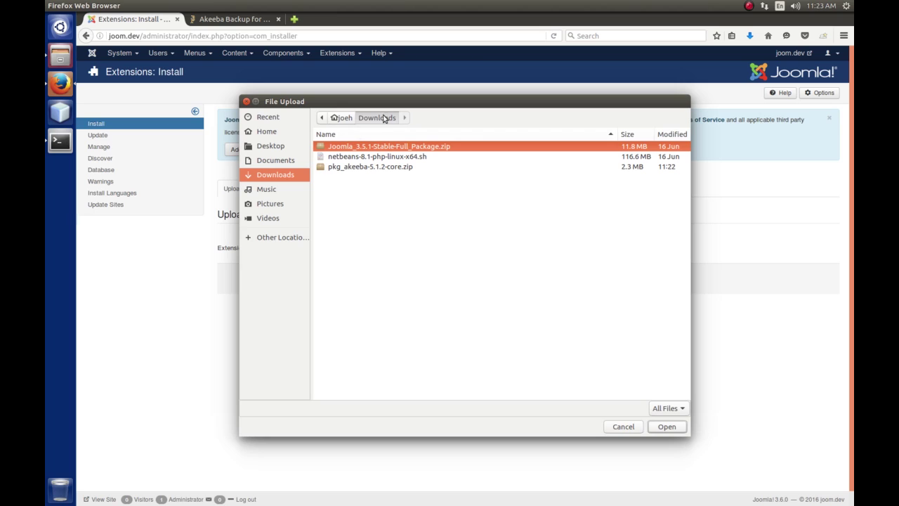
{"action": "left_click", "coordinate": [347, 168]}
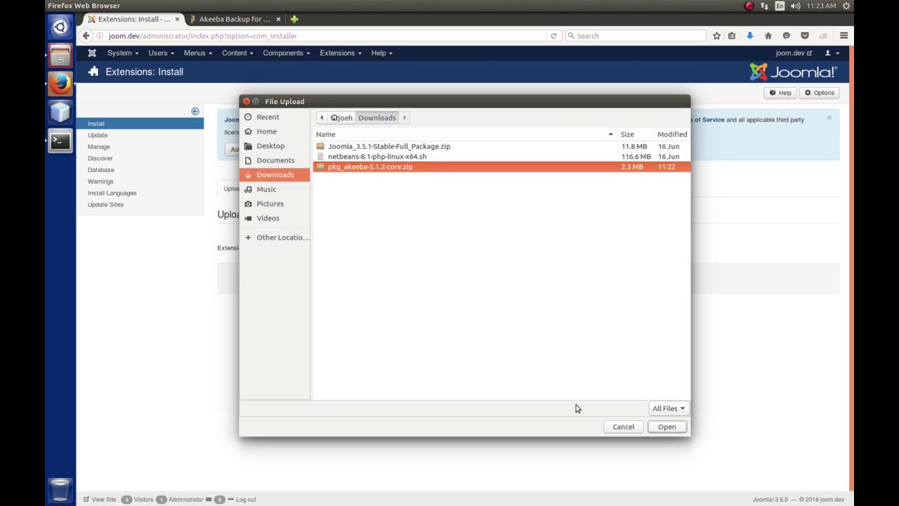
{"action": "left_click", "coordinate": [667, 427]}
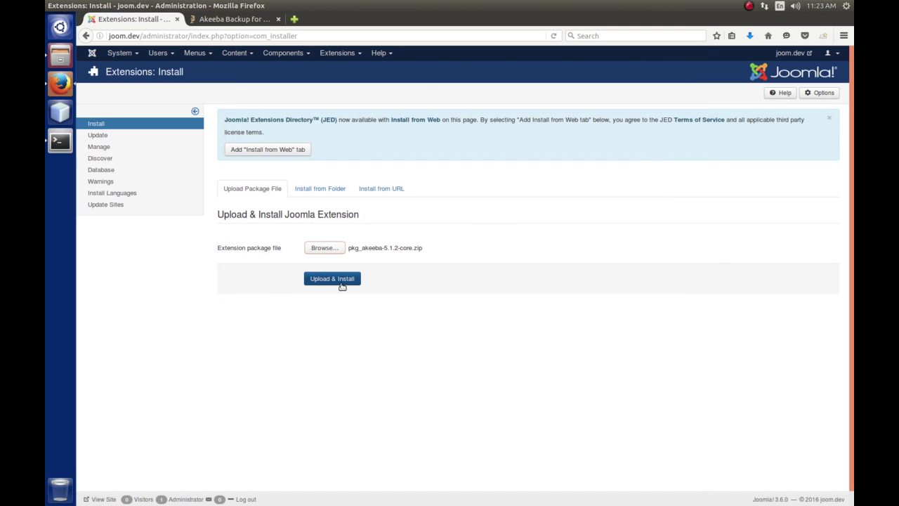
{"action": "left_click", "coordinate": [343, 279]}
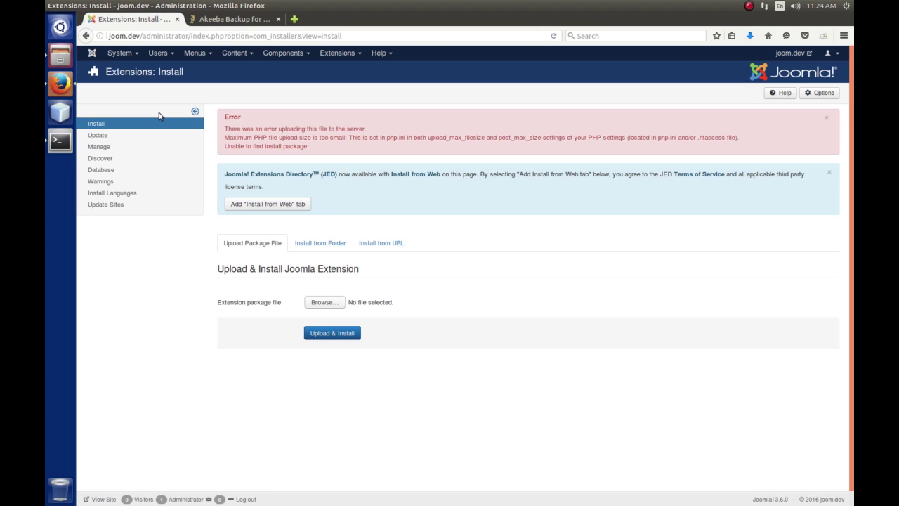
{"action": "left_click", "coordinate": [61, 59]}
Check pkg_akeeba-5.1.2-core.zip's properties (2.3 MB zip archive), then bring up Terminal.
{"action": "right_click", "coordinate": [209, 54]}
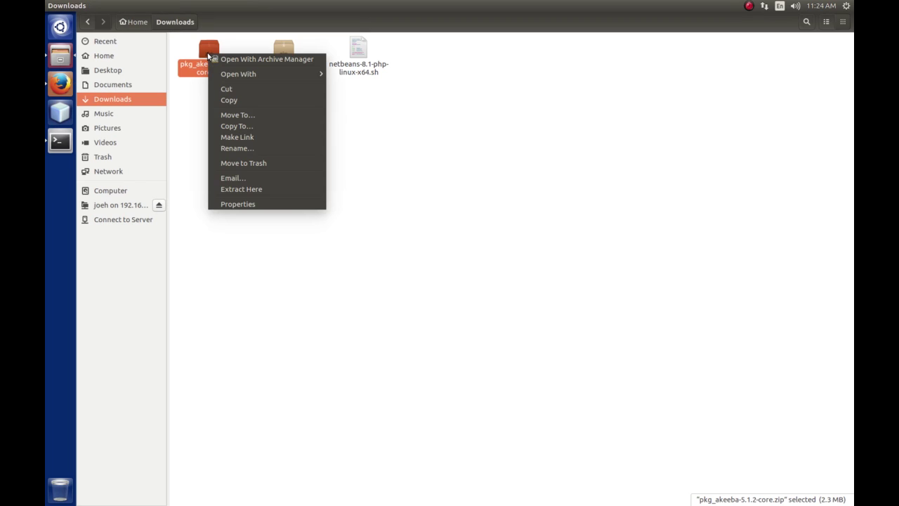
{"action": "left_click", "coordinate": [238, 205]}
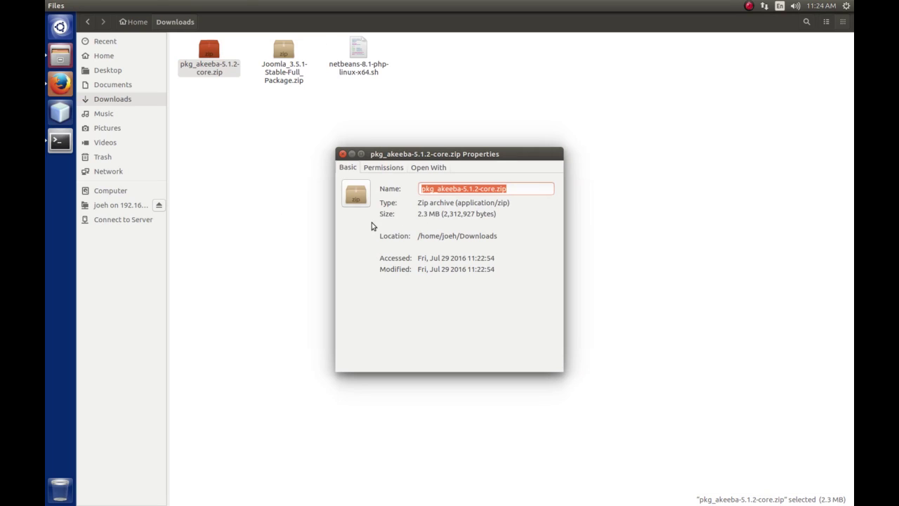
{"action": "left_click", "coordinate": [342, 155]}
{"action": "left_click", "coordinate": [60, 142]}
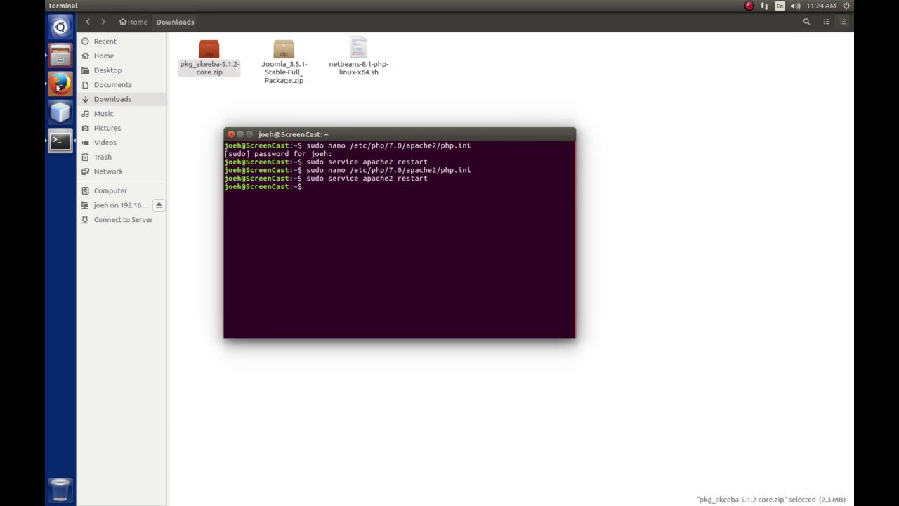
Highlight upload_max_filesize and post_max_size in Joomla's upload error, then return to Terminal.
{"action": "left_click", "coordinate": [59, 86]}
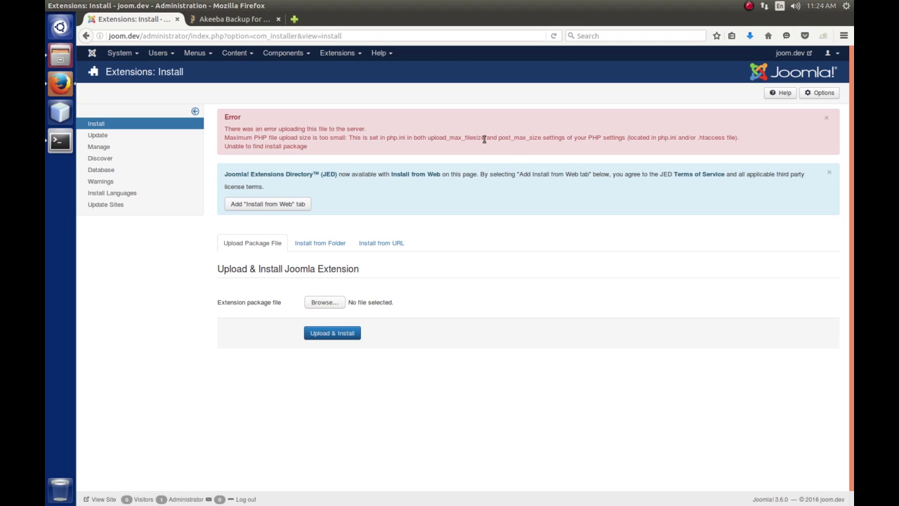
{"action": "left_click_drag", "start_coordinate": [428, 137], "coordinate": [486, 138]}
{"action": "left_click_drag", "start_coordinate": [498, 138], "coordinate": [542, 139]}
{"action": "left_click", "coordinate": [62, 141]}
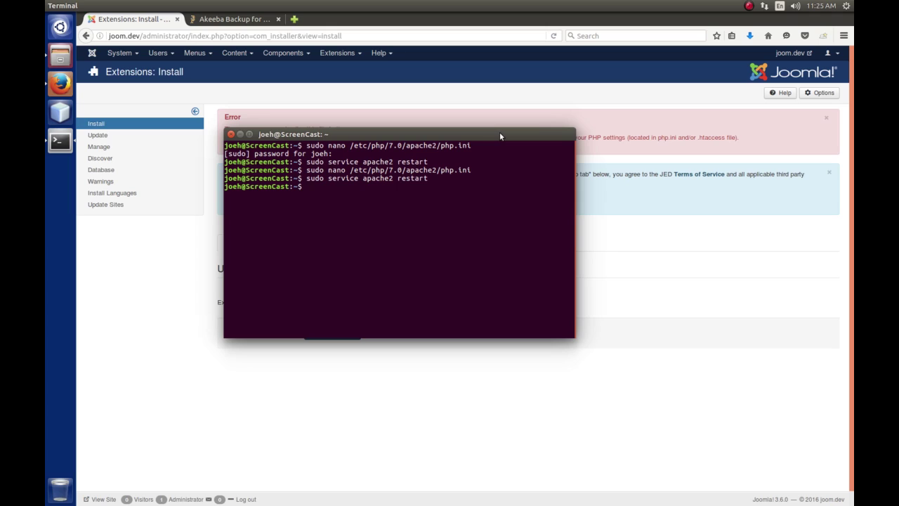
Reopen php.ini in nano and search for 'post max size =', finding it set to 8M.
{"action": "key", "text": "Up"}
{"action": "key", "text": "Up"}
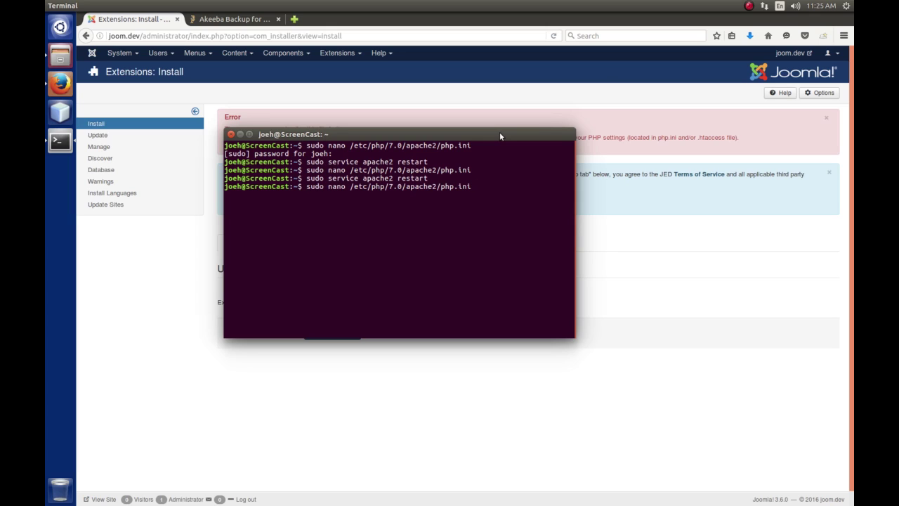
{"action": "key", "text": "Return"}
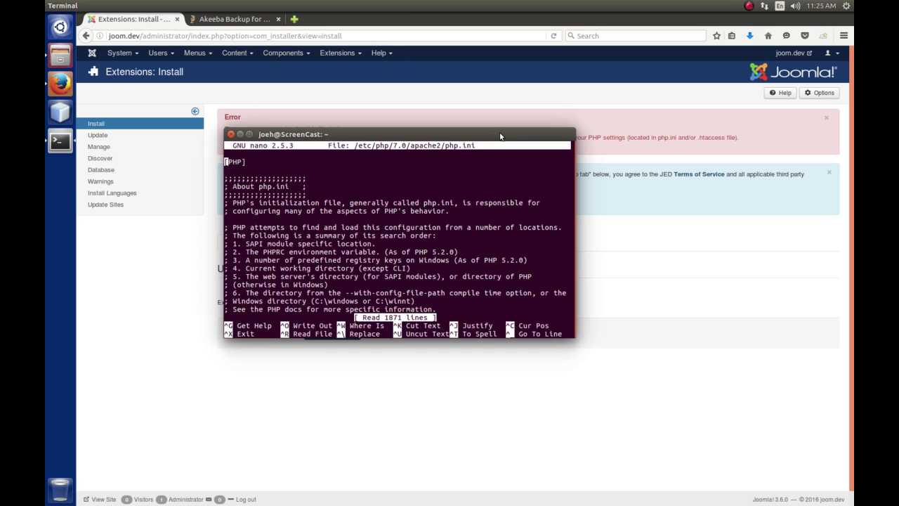
{"action": "left_click_drag", "start_coordinate": [501, 135], "coordinate": [514, 167]}
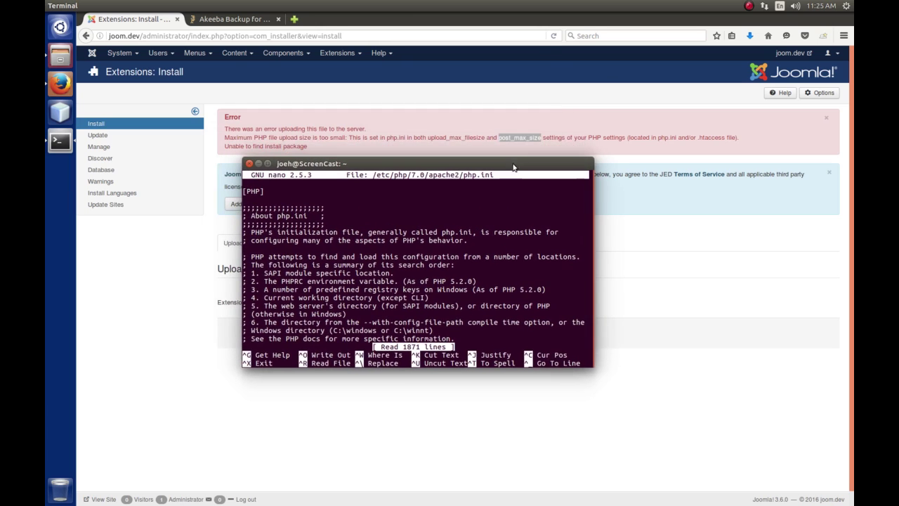
{"action": "key", "text": "ctrl+w"}
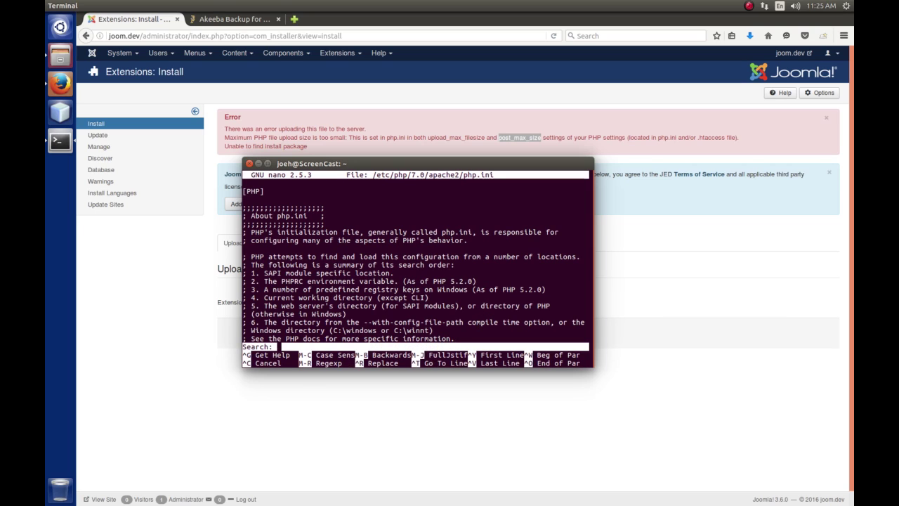
{"action": "type", "text": "post "}
{"action": "type", "text": "max"}
{"action": "type", "text": " size ="}
{"action": "key", "text": "Return"}
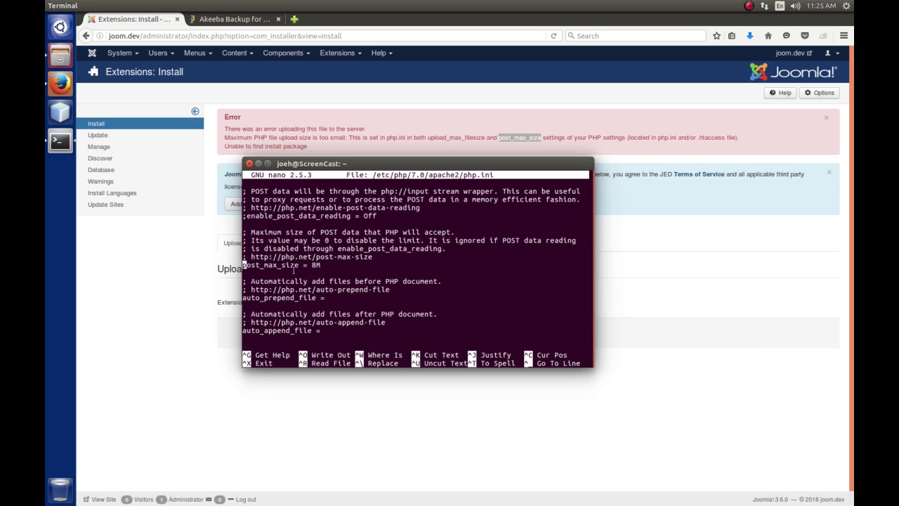
{"action": "left_click", "coordinate": [310, 264]}
Find upload_max_filesize in php.ini with nano's search and change its value from 2M to 8M.
{"action": "key", "text": "ctrl+w"}
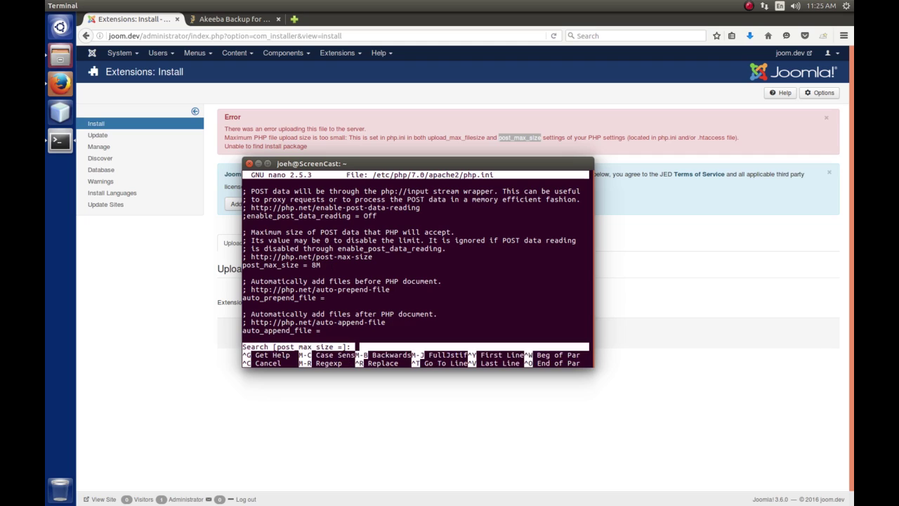
{"action": "type", "text": "upload max_filesize ="}
{"action": "key", "text": "Return"}
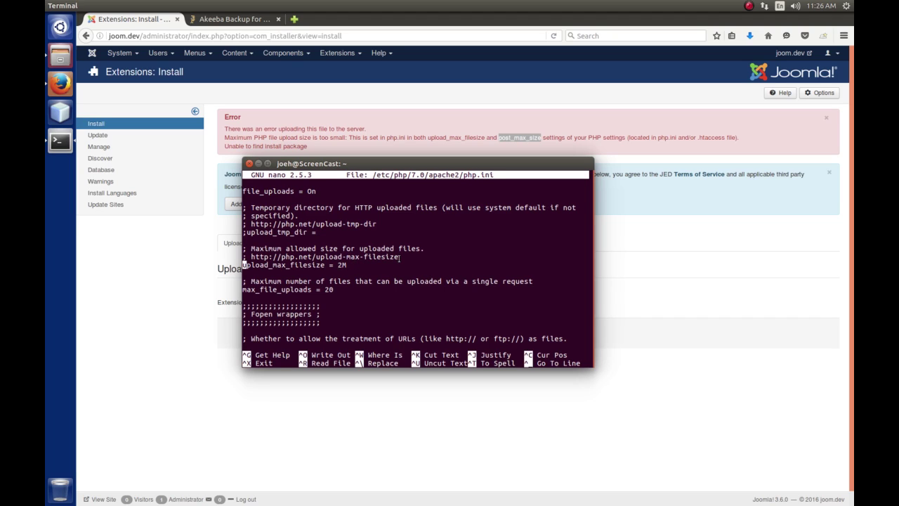
{"action": "key", "text": "Right"}
{"action": "key", "text": "Right"}
{"action": "key", "text": "Right"}
{"action": "key", "text": "Right"}
{"action": "key", "text": "Right"}
{"action": "key", "text": "Right"}
{"action": "key", "text": "Right"}
{"action": "key", "text": "Right"}
{"action": "key", "text": "Right"}
{"action": "key", "text": "Right"}
{"action": "key", "text": "Right"}
{"action": "key", "text": "Right"}
{"action": "key", "text": "Right"}
{"action": "key", "text": "Right"}
{"action": "key", "text": "Right"}
{"action": "key", "text": "Right"}
{"action": "key", "text": "Right"}
{"action": "key", "text": "Right"}
{"action": "key", "text": "Right"}
{"action": "key", "text": "Right"}
{"action": "key", "text": "Right"}
{"action": "key", "text": "Right"}
{"action": "key", "text": "Delete"}
{"action": "type", "text": "8"}
Save php.ini, exit nano, and rerun 'sudo service apache2 restart'.
{"action": "key", "text": "ctrl+x"}
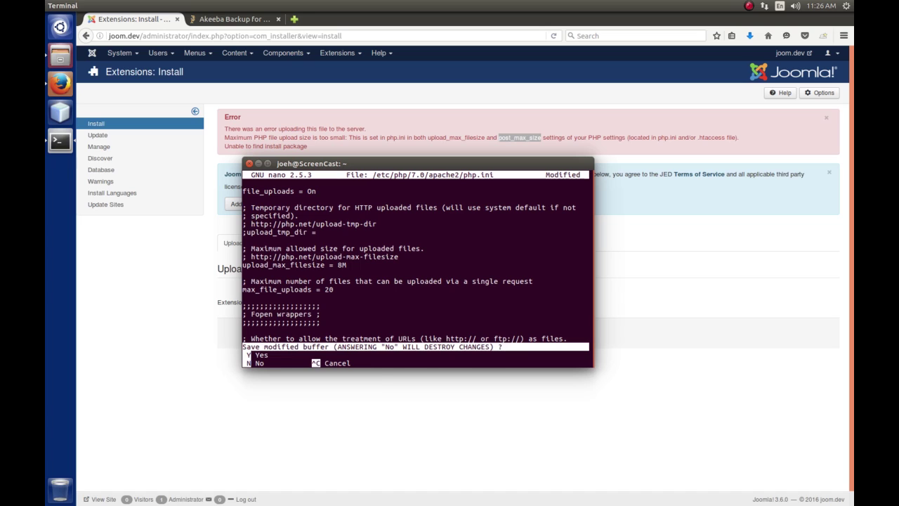
{"action": "key", "text": "y"}
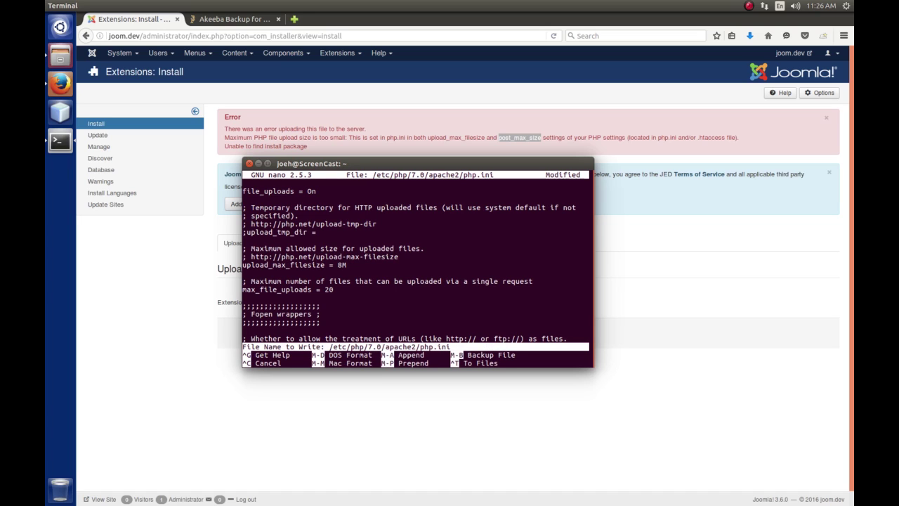
{"action": "key", "text": "Return"}
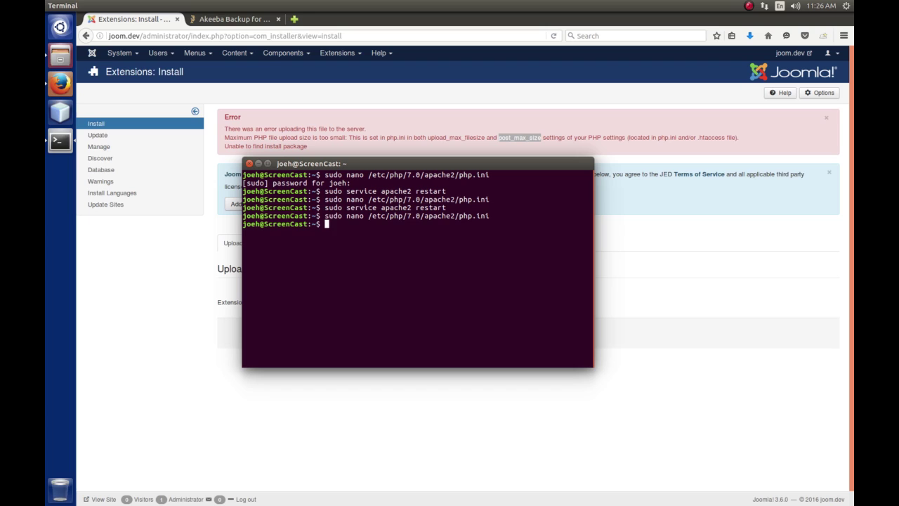
{"action": "key", "text": "Up"}
{"action": "key", "text": "Up"}
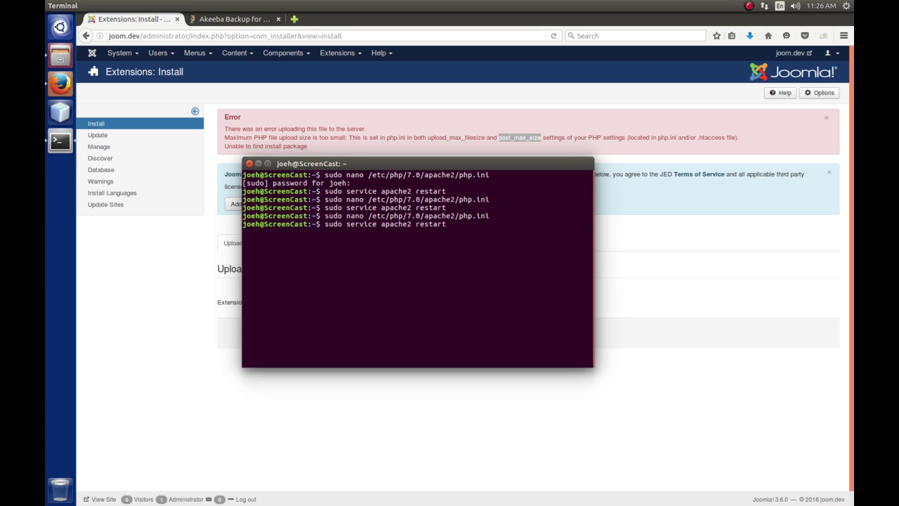
{"action": "key", "text": "Return"}
Upload and install pkg_akeeba-5.1.2-core.zip from the Downloads folder in Extensions: Install.
{"action": "left_click", "coordinate": [258, 164]}
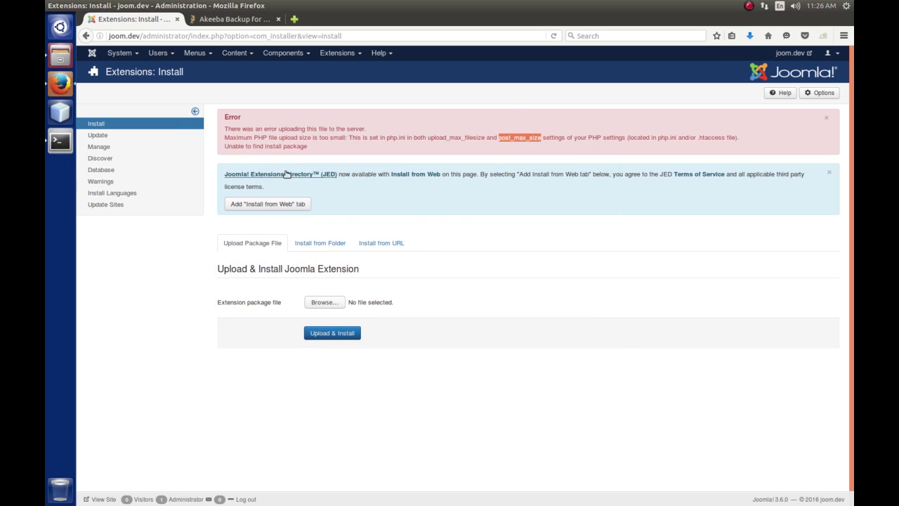
{"action": "left_click", "coordinate": [490, 153]}
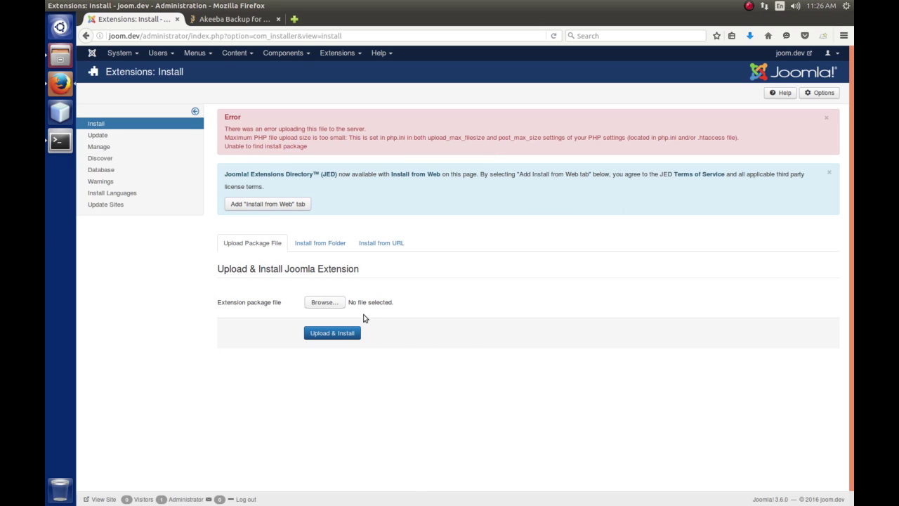
{"action": "left_click", "coordinate": [333, 305]}
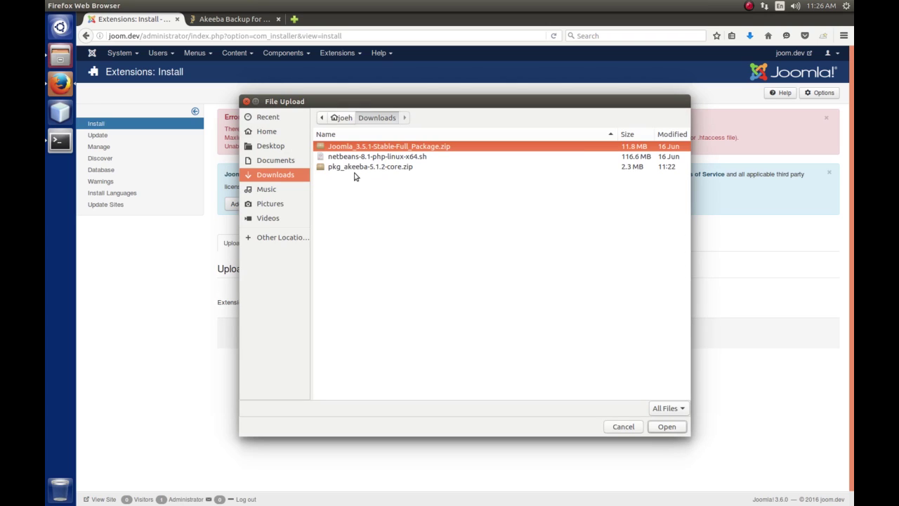
{"action": "left_click", "coordinate": [356, 168]}
{"action": "left_click", "coordinate": [665, 427]}
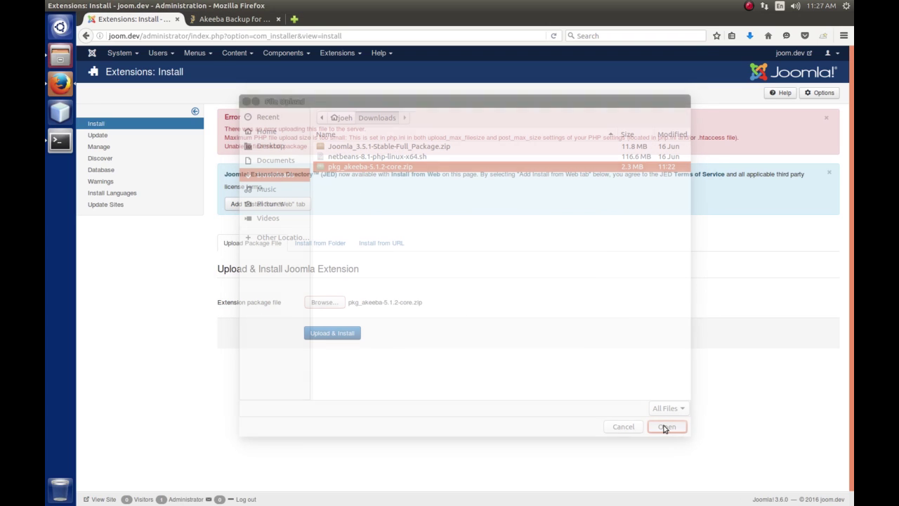
{"action": "left_click", "coordinate": [330, 329]}
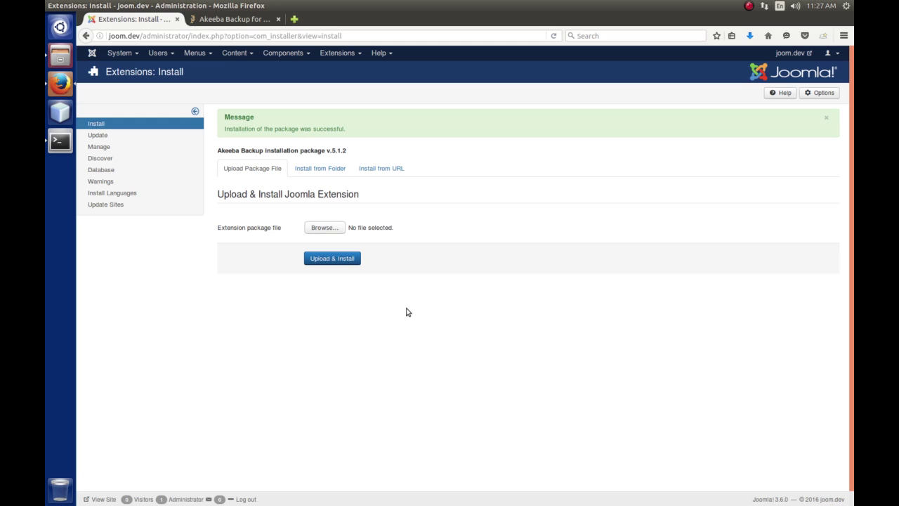
{"action": "left_click", "coordinate": [287, 55]}
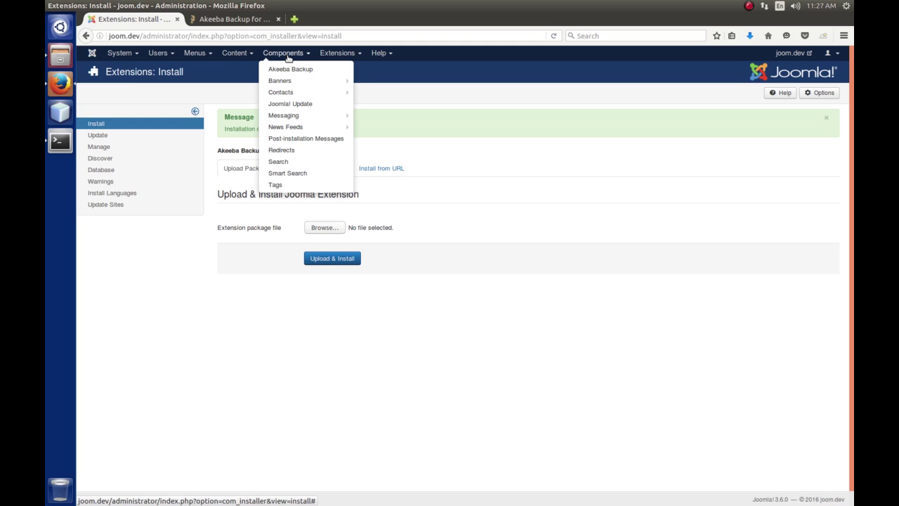
Open Akeeba Backup from the Components menu.
{"action": "left_click", "coordinate": [287, 69]}
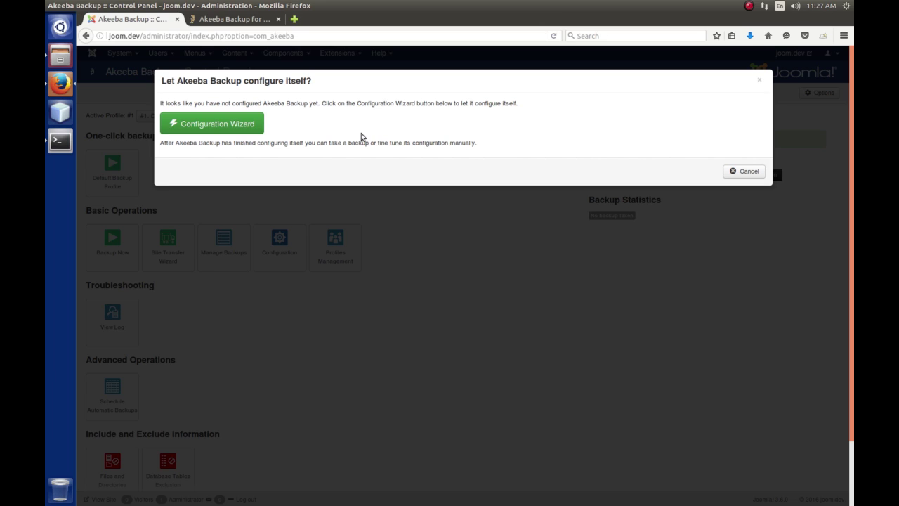
Run Akeeba's Configuration Wizard until benchmarking finishes.
{"action": "left_click", "coordinate": [220, 125]}
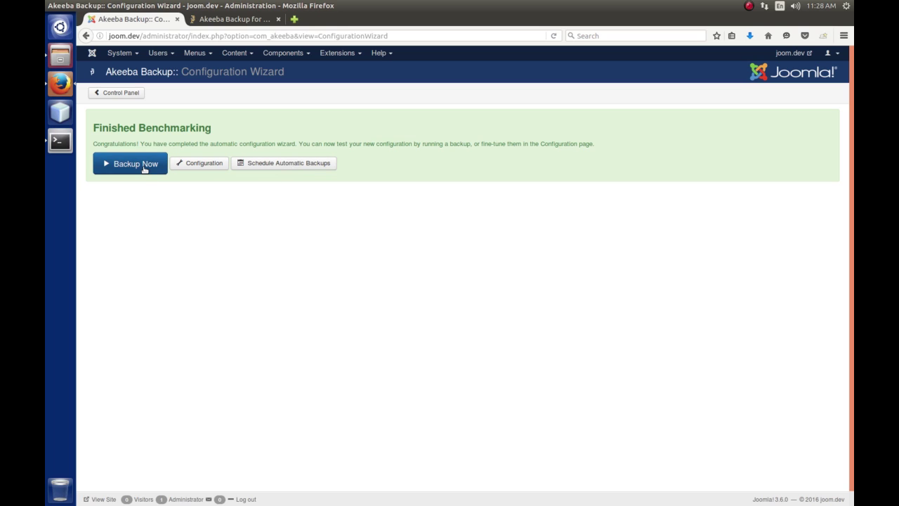
Set up a new backup on the default profile with comment 'First backup of the development server.'.
{"action": "left_click", "coordinate": [137, 168]}
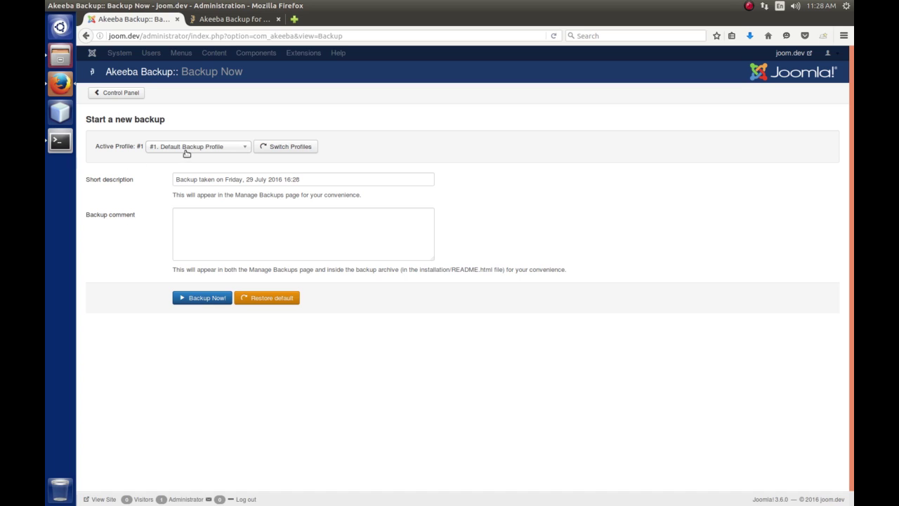
{"action": "left_click", "coordinate": [243, 152]}
{"action": "left_click", "coordinate": [246, 151]}
{"action": "left_click", "coordinate": [285, 219]}
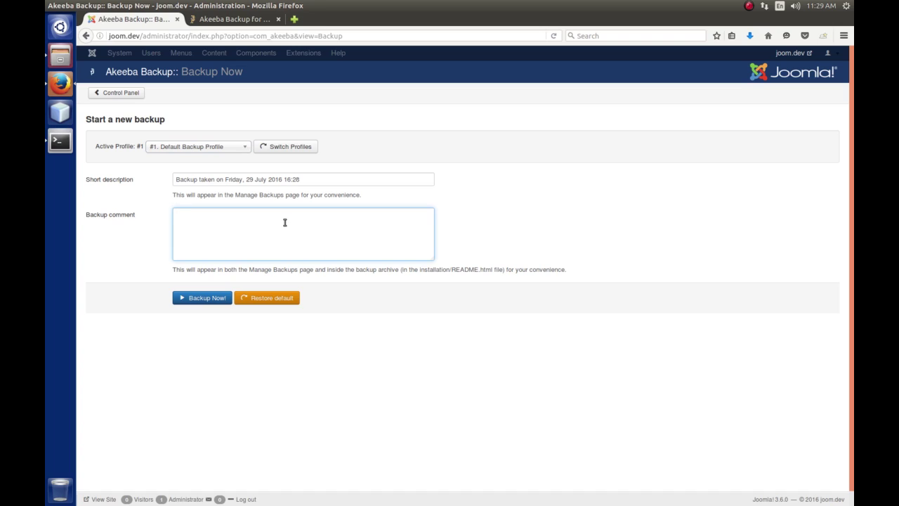
{"action": "type", "text": "First backup of the development server."}
Launch the backup with Backup Now! and let it complete.
{"action": "left_click", "coordinate": [223, 298]}
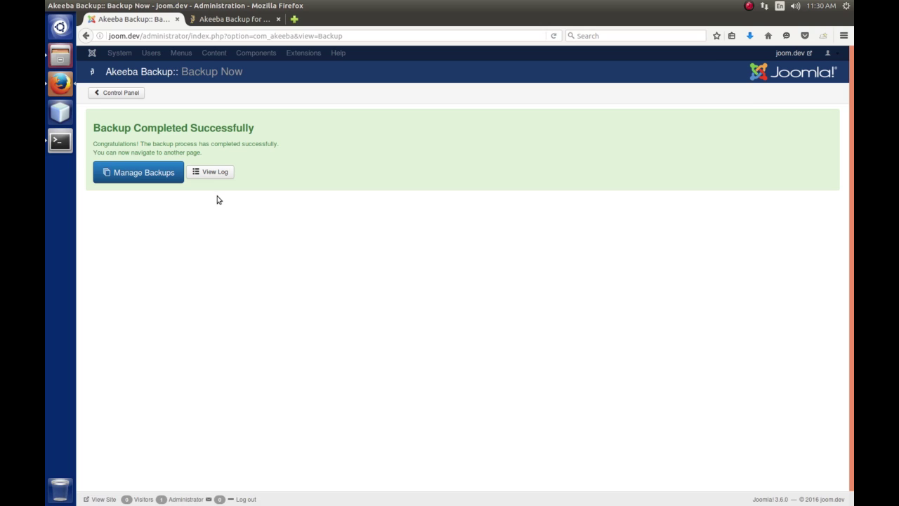
Open Manage Backups and dismiss the restore tips popup.
{"action": "left_click", "coordinate": [140, 174]}
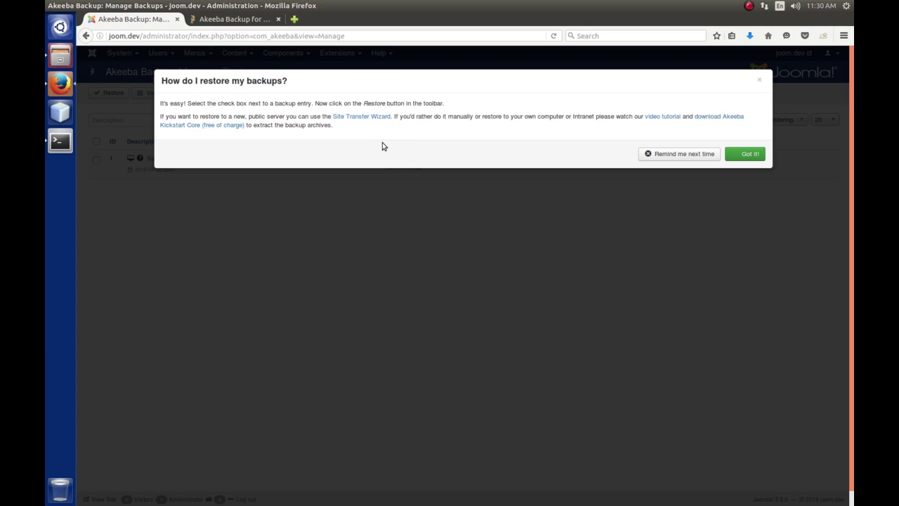
{"action": "left_click", "coordinate": [756, 156]}
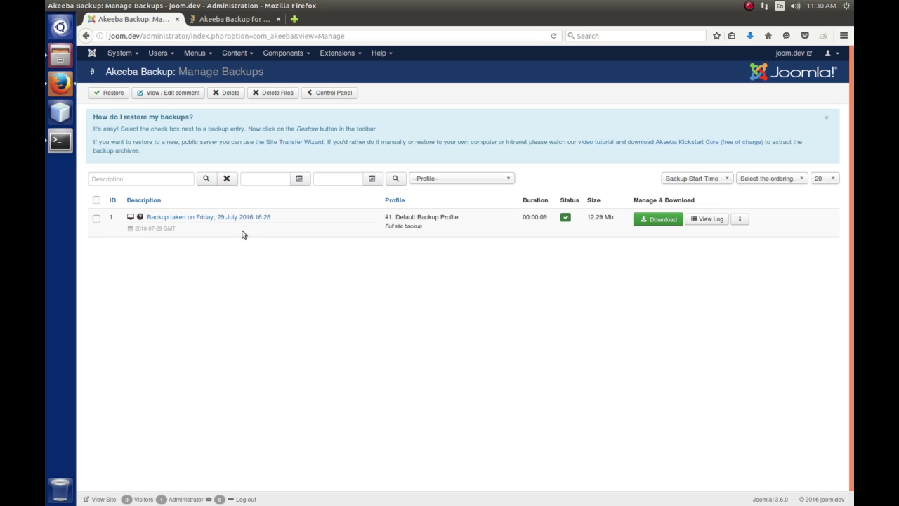
Bring up the browser-download warning for backup 1.
{"action": "mouse_move", "coordinate": [140, 217]}
Save site-joom.dev-20160729-162942.jpa through Firefox, then close the Akeeba download warning.
{"action": "left_click", "coordinate": [660, 220]}
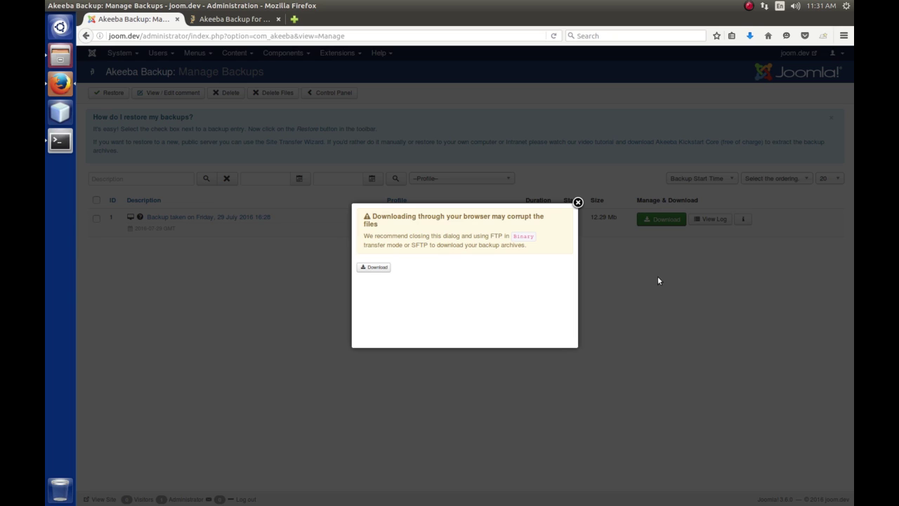
{"action": "left_click", "coordinate": [377, 268]}
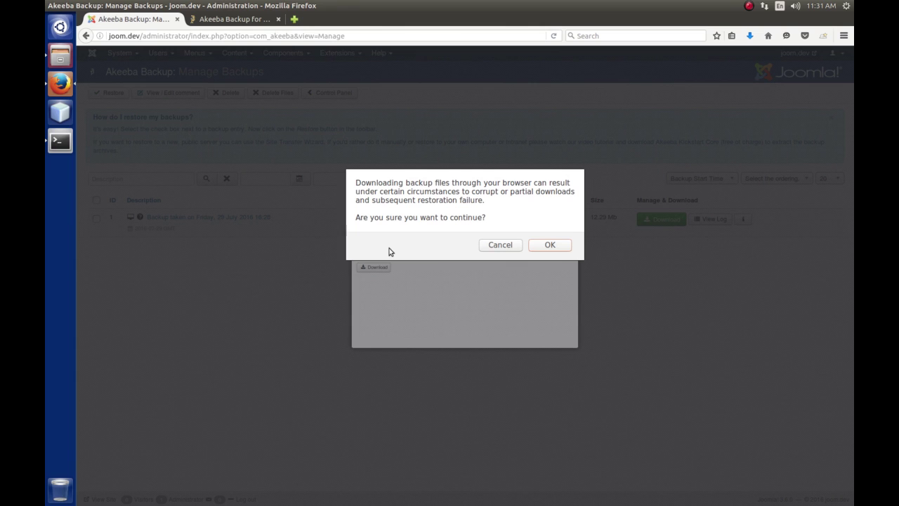
{"action": "left_click", "coordinate": [556, 246]}
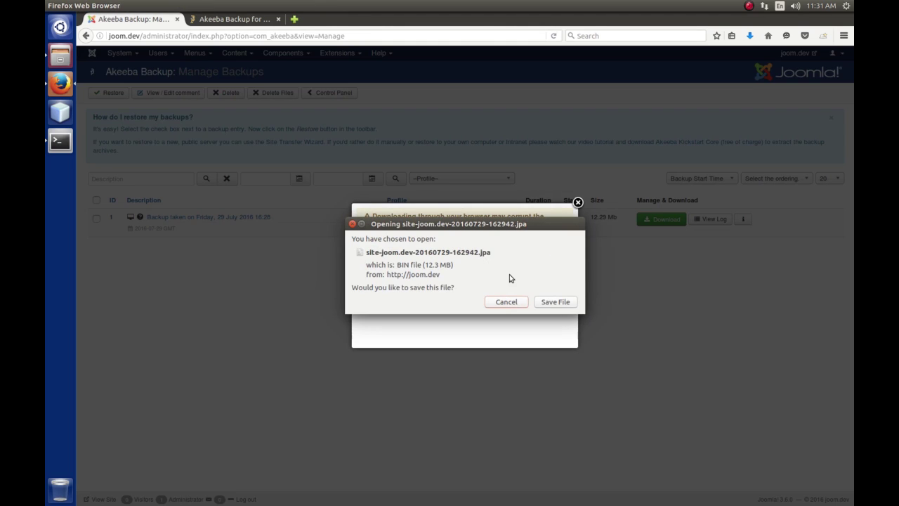
{"action": "left_click", "coordinate": [554, 303]}
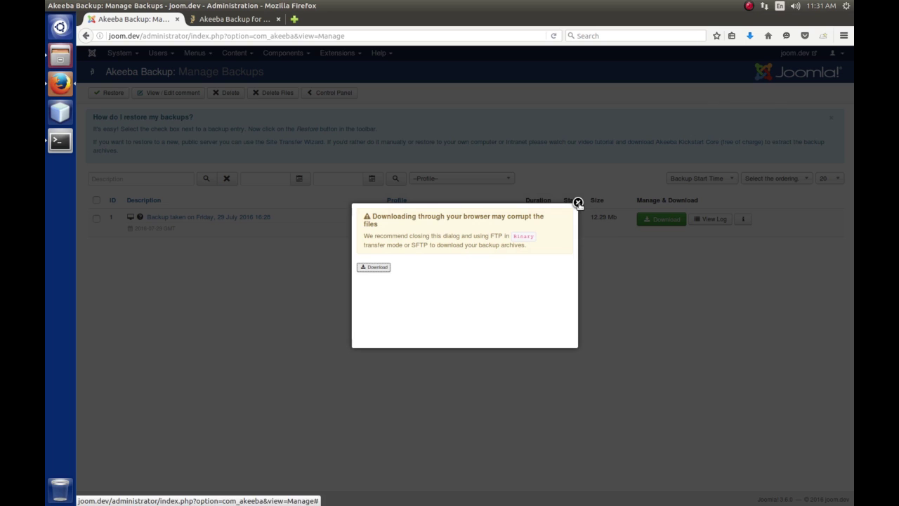
{"action": "left_click", "coordinate": [577, 203]}
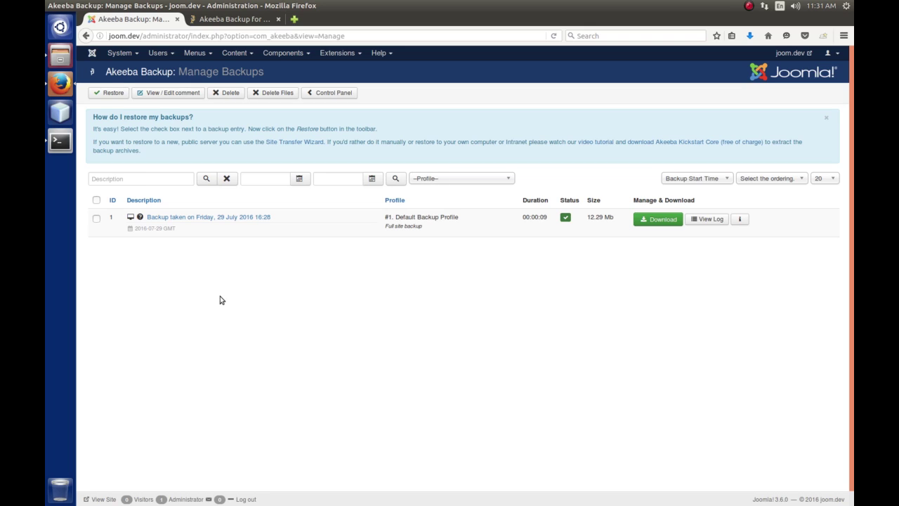
In Files, select the downloaded backup .jpa in Downloads and show the folder as a detailed list.
{"action": "left_click", "coordinate": [58, 60]}
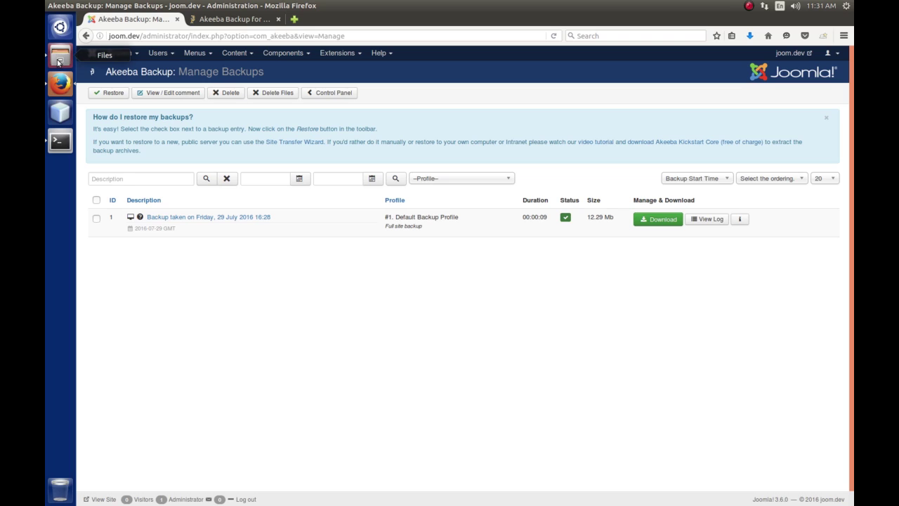
{"action": "left_click", "coordinate": [309, 177]}
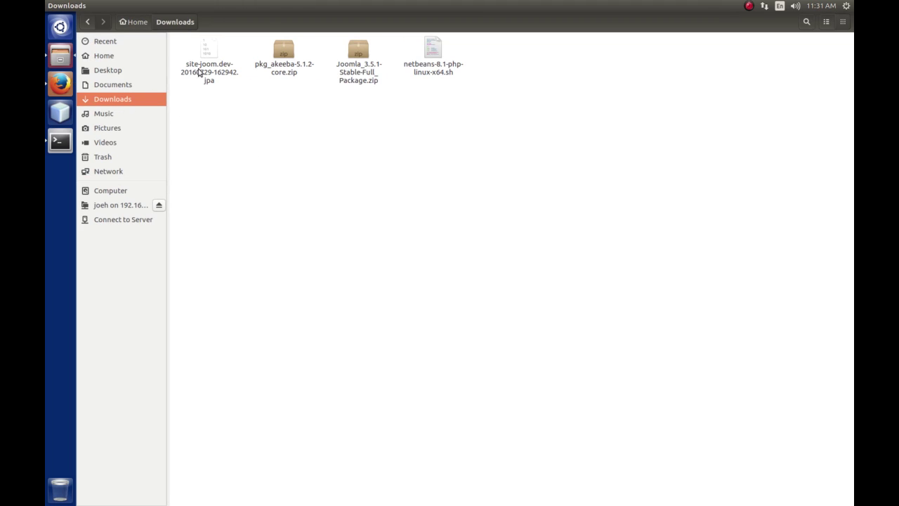
{"action": "left_click", "coordinate": [211, 47]}
{"action": "left_click", "coordinate": [826, 22]}
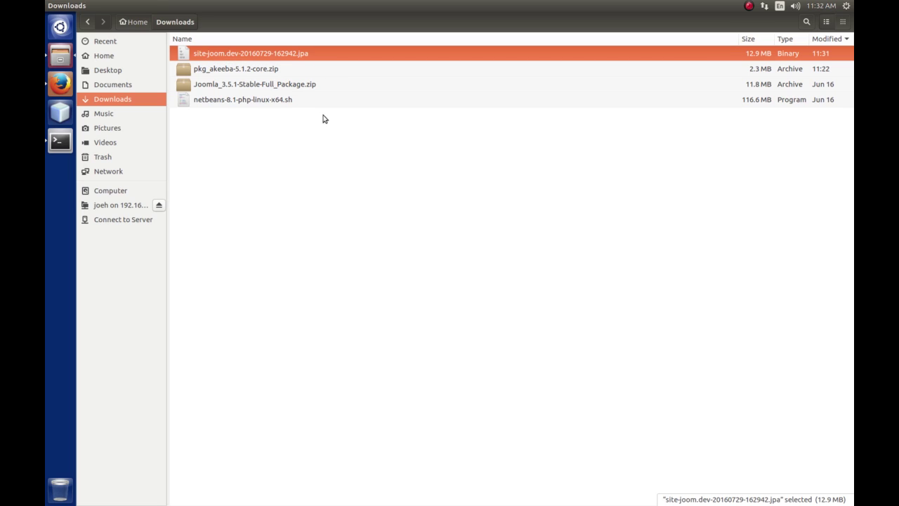
Confirm the backup .jpa is 12.9 MB, then go to the Desktop folder.
{"action": "left_click", "coordinate": [297, 194]}
{"action": "left_click", "coordinate": [243, 55]}
{"action": "left_click", "coordinate": [109, 70]}
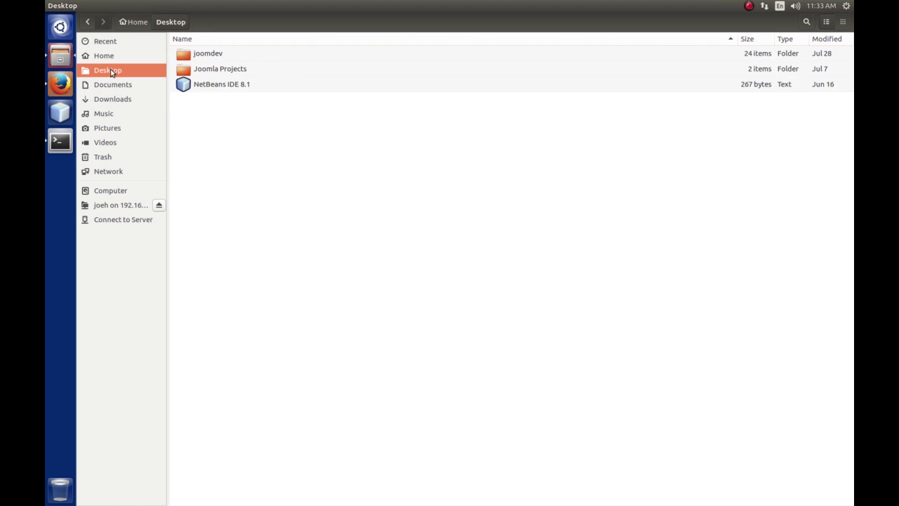
Browse joomdev/administrator/components/com_akeeba/backup and select site-joom.dev-20160729-162942.jpa.
{"action": "double_click", "coordinate": [205, 55]}
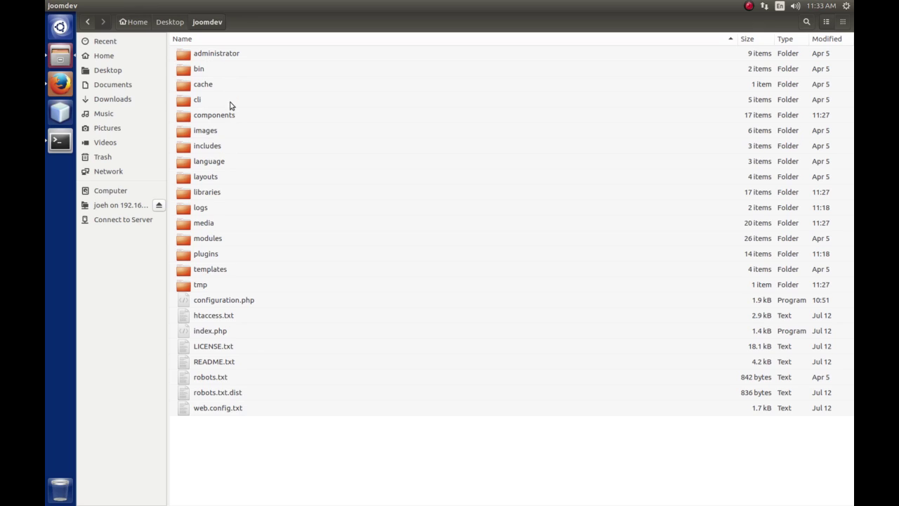
{"action": "left_click", "coordinate": [230, 57]}
{"action": "double_click", "coordinate": [230, 56]}
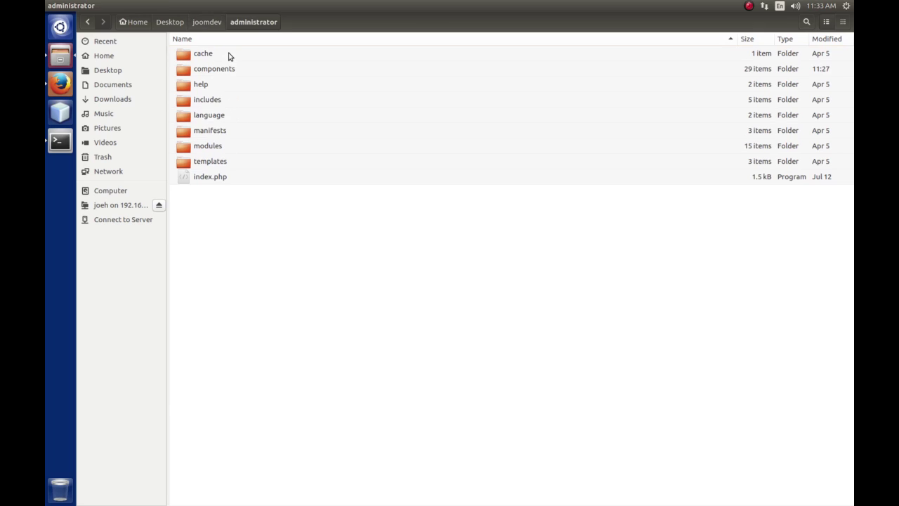
{"action": "double_click", "coordinate": [228, 70]}
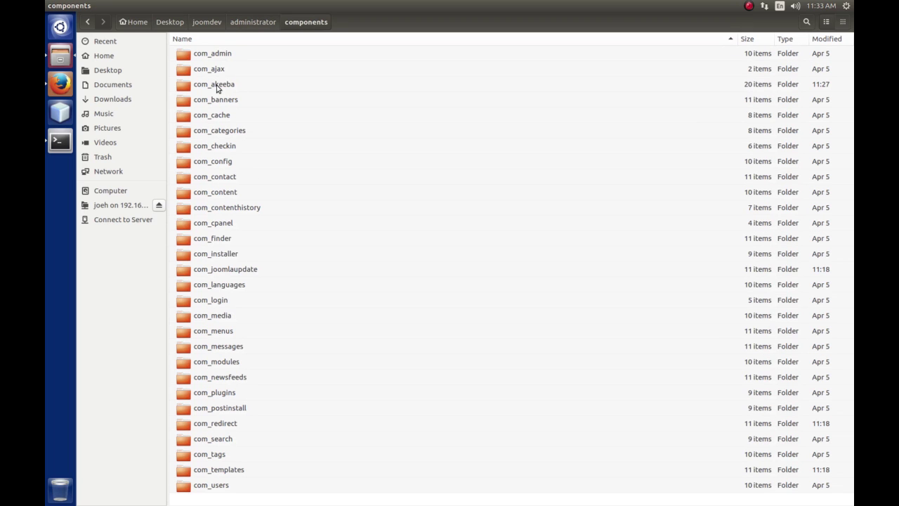
{"action": "double_click", "coordinate": [217, 86]}
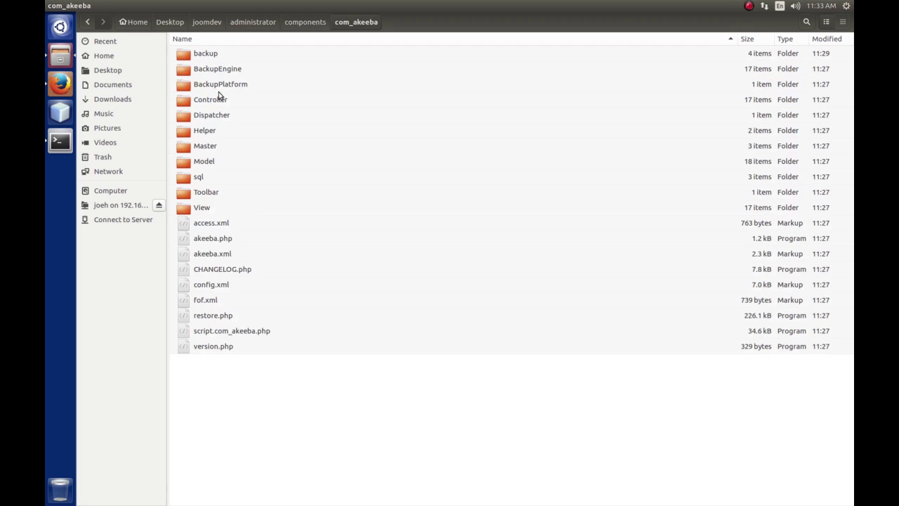
{"action": "double_click", "coordinate": [208, 56]}
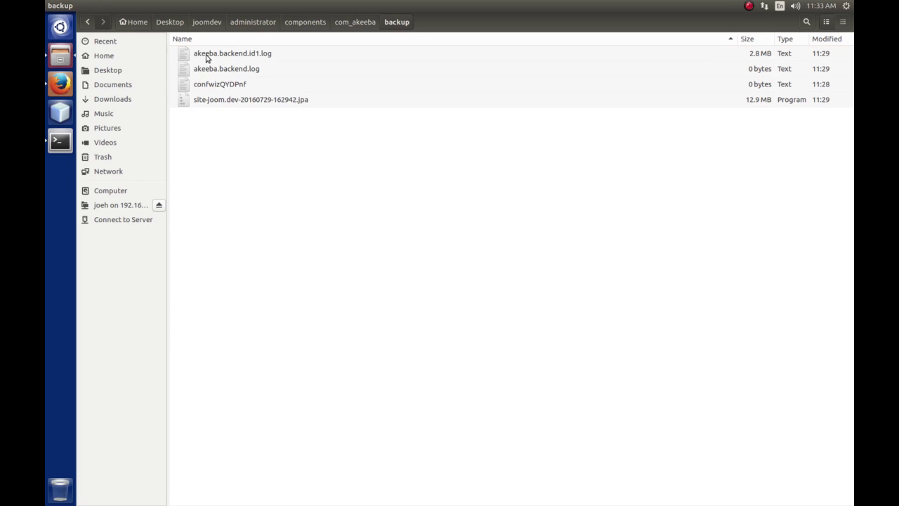
{"action": "left_click", "coordinate": [217, 100]}
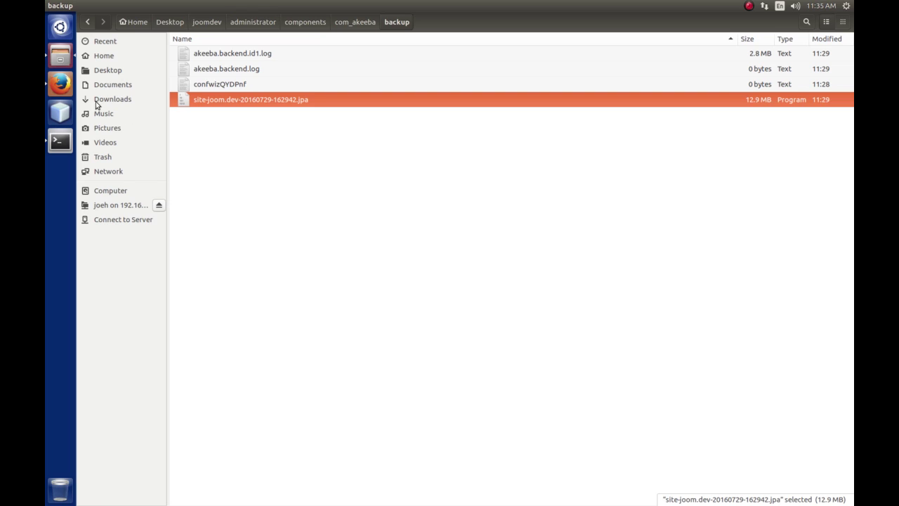
Back in Firefox, load myheap.com in a new tab.
{"action": "left_click", "coordinate": [61, 86]}
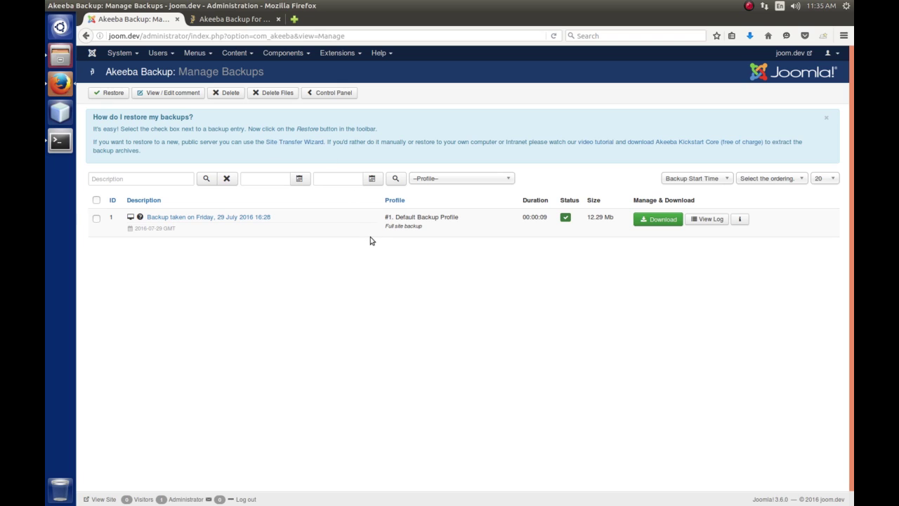
{"action": "left_click", "coordinate": [298, 24]}
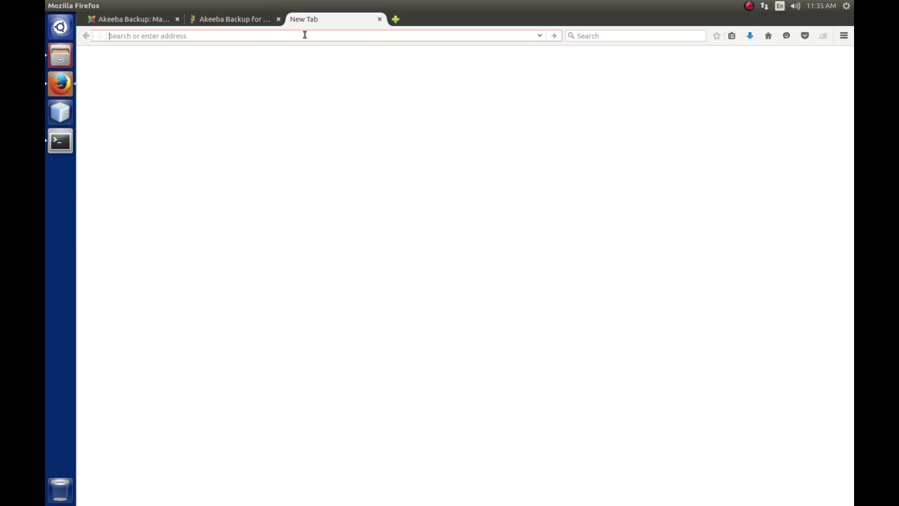
{"action": "type", "text": "myhea"}
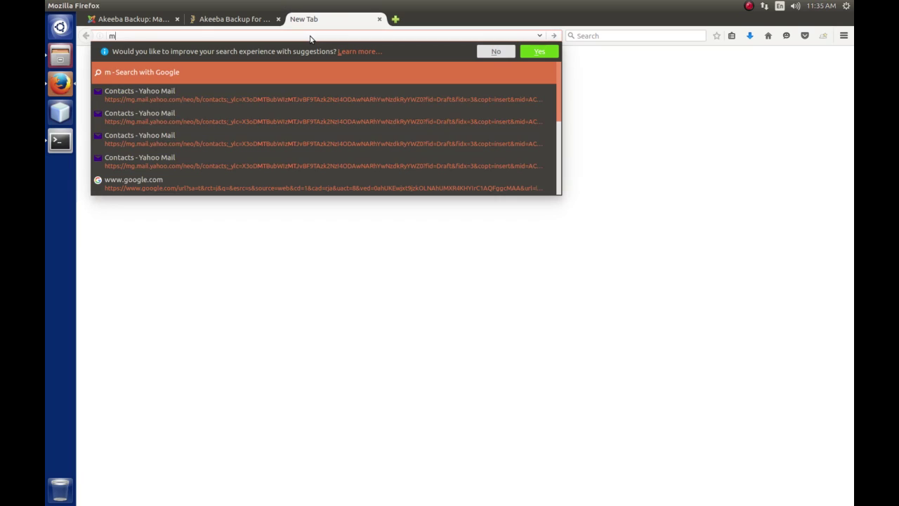
{"action": "type", "text": "p"}
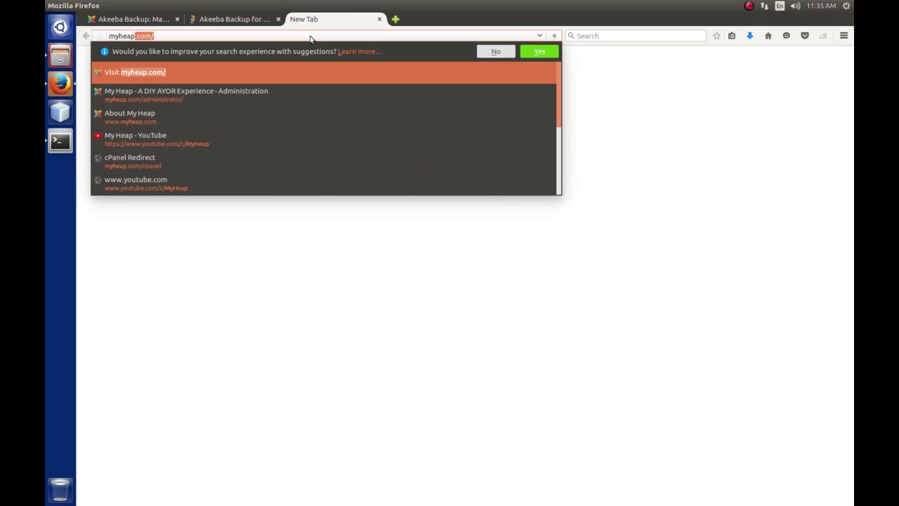
{"action": "key", "text": "Return"}
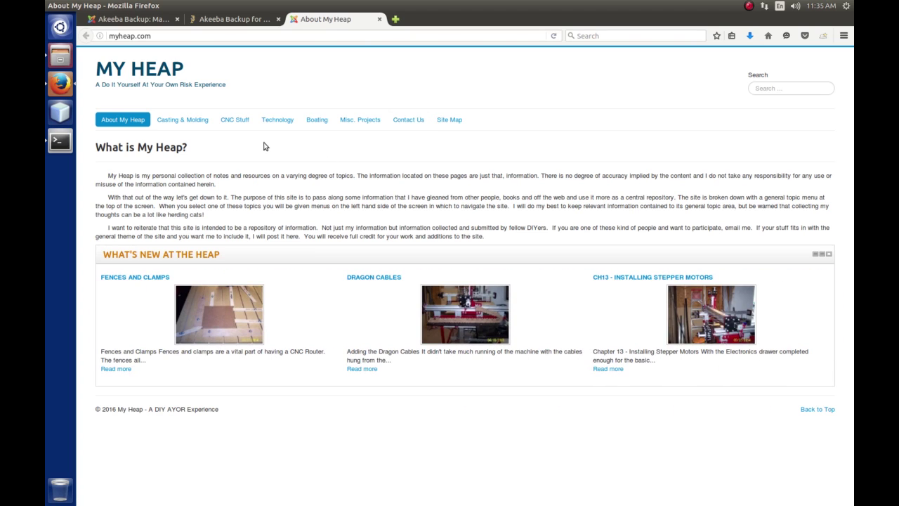
Go to Technology > Exploring Joomla 3.x, open its Episode Guide and scroll through the episodes.
{"action": "mouse_move", "coordinate": [264, 120]}
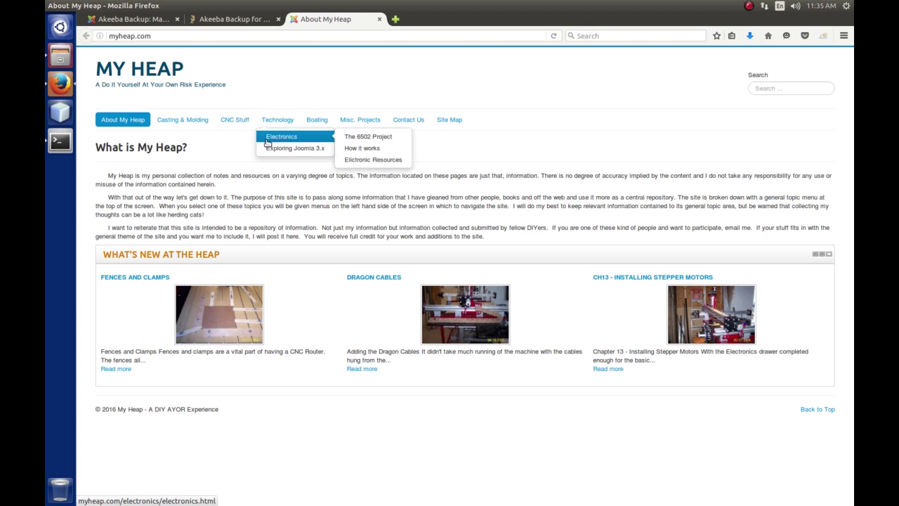
{"action": "left_click", "coordinate": [268, 148]}
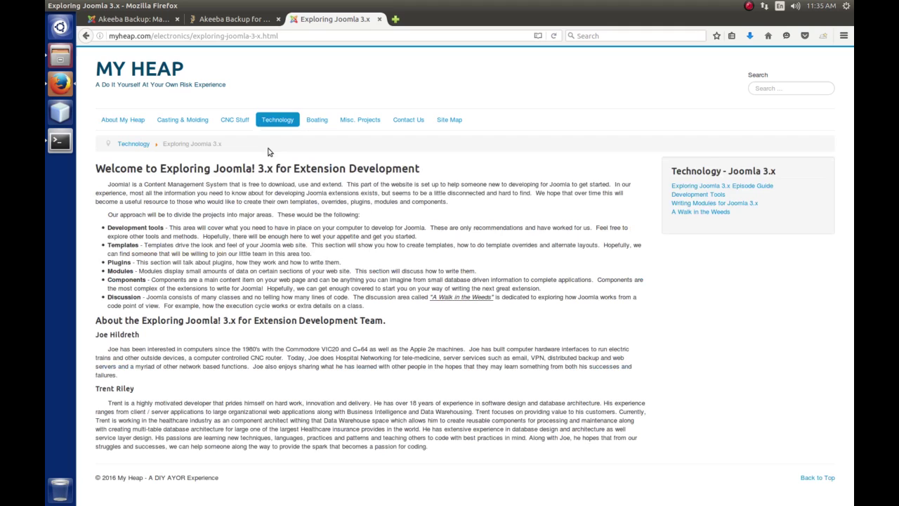
{"action": "left_click", "coordinate": [766, 186]}
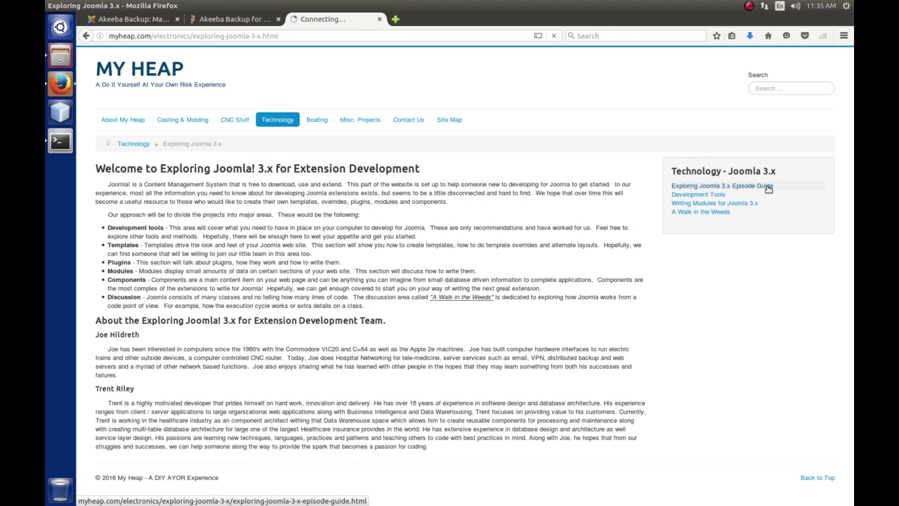
{"action": "scroll", "coordinate": [402, 269], "scroll_direction": "down", "scroll_amount": 1}
{"action": "scroll", "coordinate": [401, 269], "scroll_direction": "down", "scroll_amount": 10}
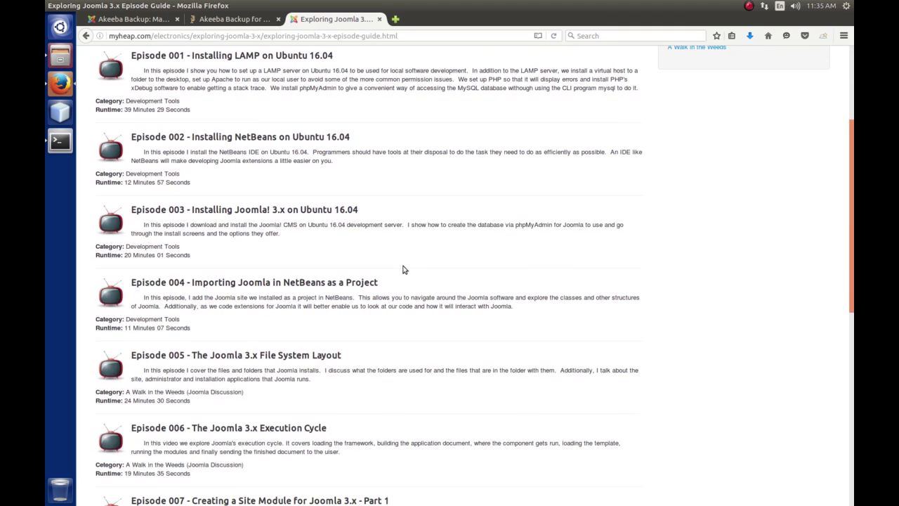
{"action": "scroll", "coordinate": [406, 269], "scroll_direction": "down", "scroll_amount": 3}
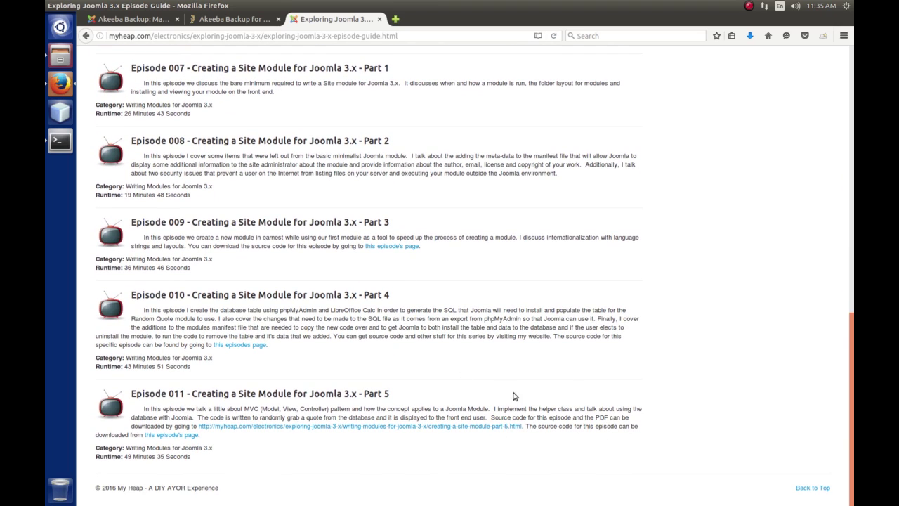
{"action": "scroll", "coordinate": [568, 362], "scroll_direction": "up", "scroll_amount": 10}
{"action": "scroll", "coordinate": [566, 358], "scroll_direction": "up", "scroll_amount": 5}
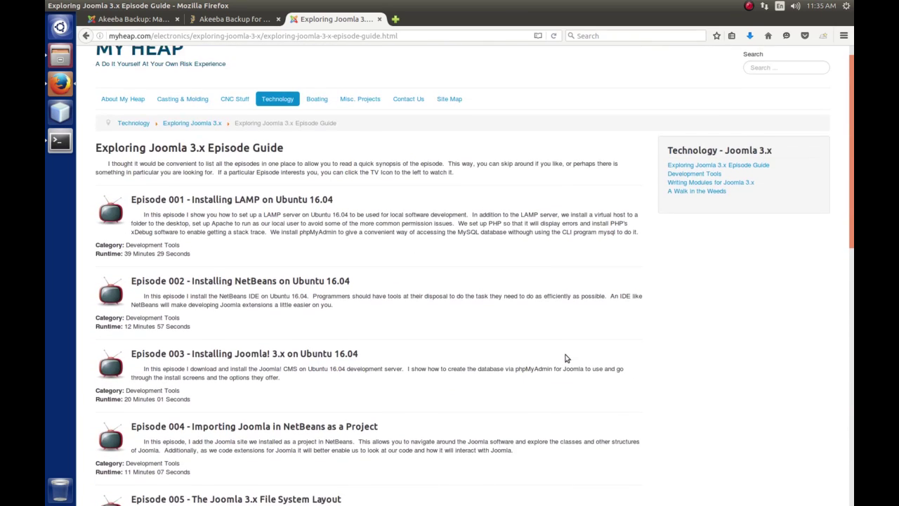
Open Writing Modules for Joomla 3.x, then the Creating a Site Module Part 5 article.
{"action": "left_click", "coordinate": [732, 207]}
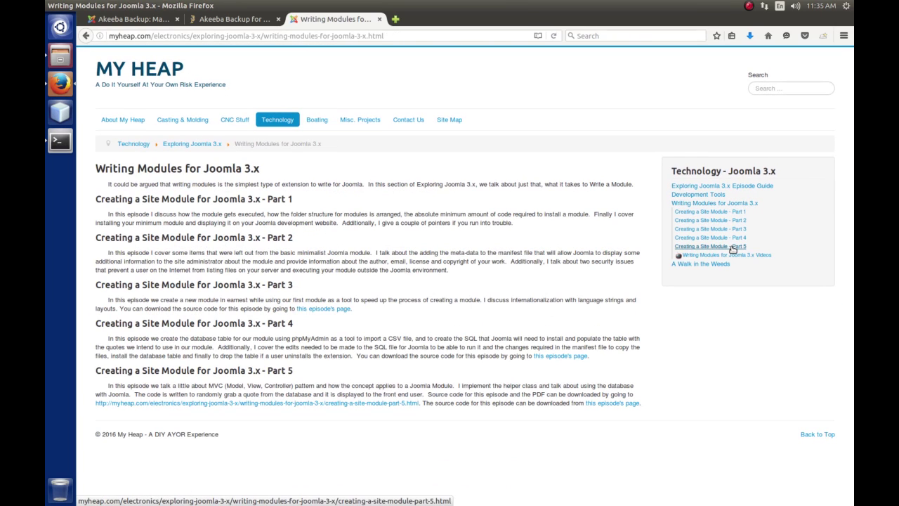
{"action": "left_click", "coordinate": [727, 247]}
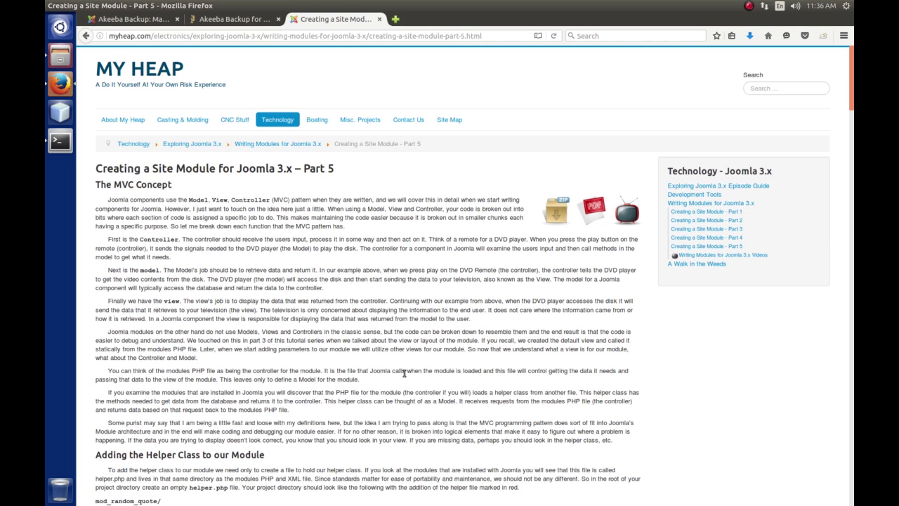
{"action": "scroll", "coordinate": [407, 376], "scroll_direction": "down", "scroll_amount": 4}
{"action": "scroll", "coordinate": [408, 378], "scroll_direction": "up", "scroll_amount": 4}
{"action": "scroll", "coordinate": [397, 291], "scroll_direction": "down", "scroll_amount": 4}
{"action": "scroll", "coordinate": [398, 291], "scroll_direction": "up", "scroll_amount": 4}
Open the Part 5 video page, play the Episode 11 video and pause it at 0:03.
{"action": "left_click", "coordinate": [630, 217]}
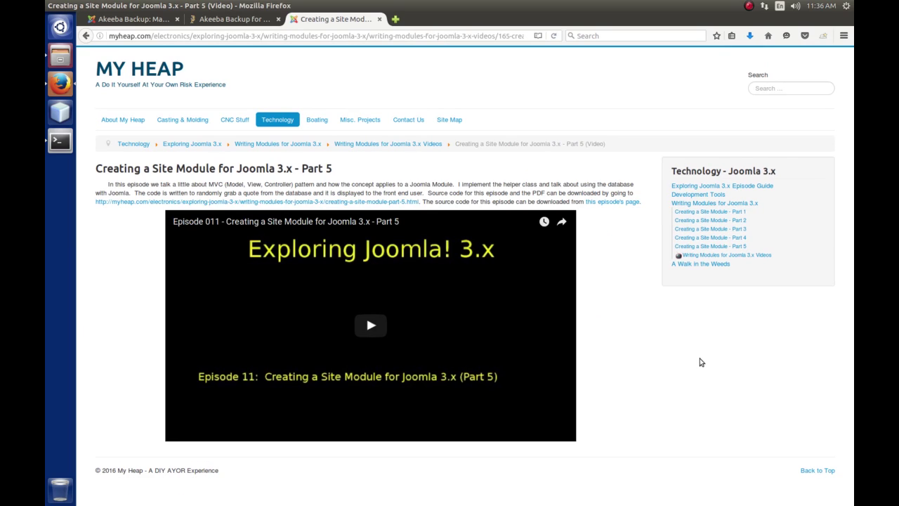
{"action": "left_click", "coordinate": [370, 327]}
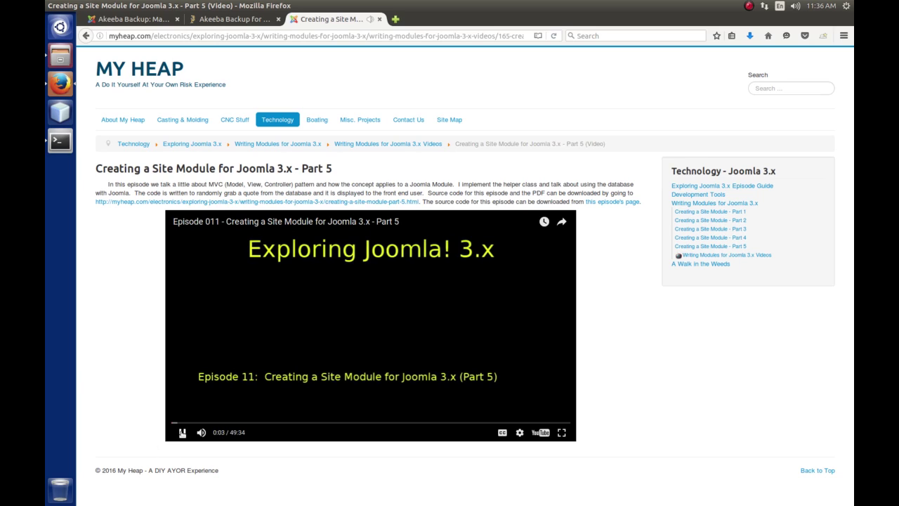
{"action": "left_click", "coordinate": [182, 432]}
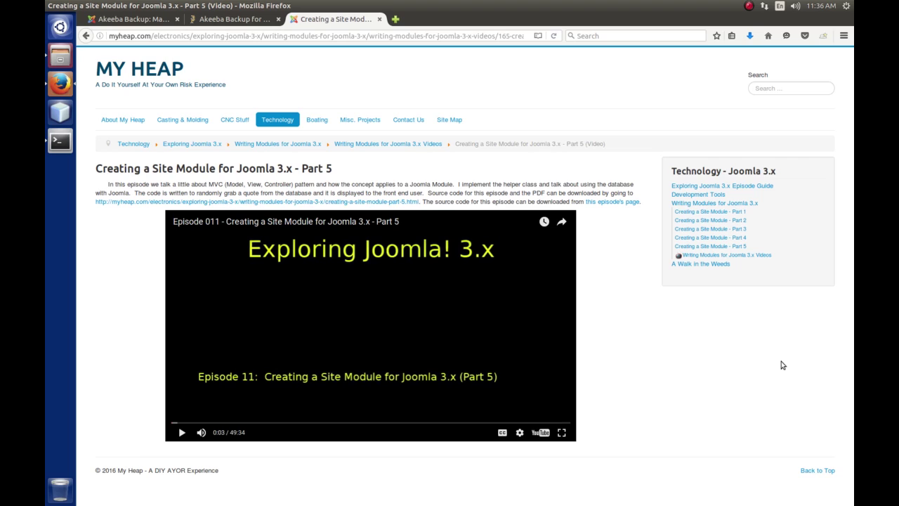